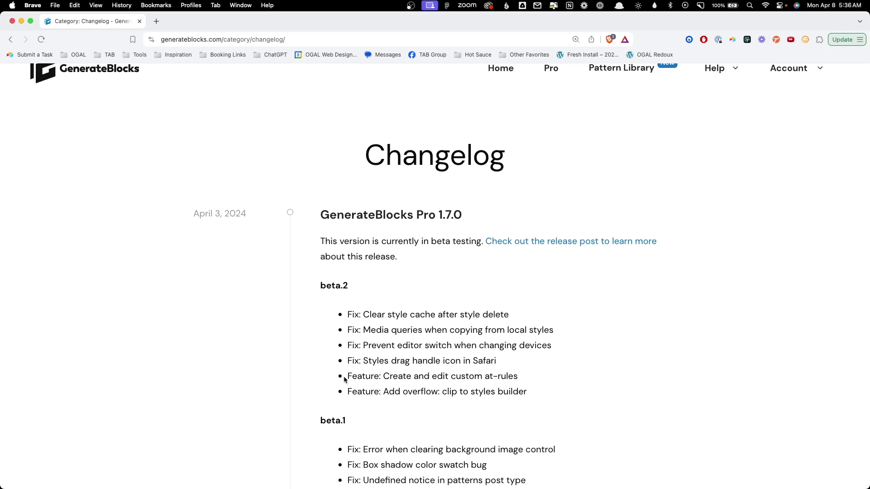
Step: Highlight the 'Feature: Create and edit custom at-rules' line in the GenerateBlocks Pro 1.7.0 changelog
drag(530, 382, 362, 381)
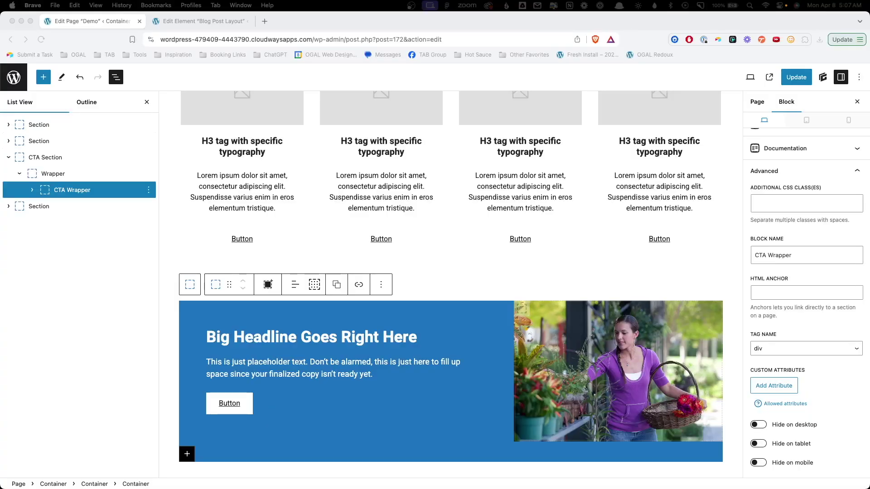
Step: Turn the CTA Wrapper block into a synced pattern named 'My CTA'
scroll(451, 277, down, 1)
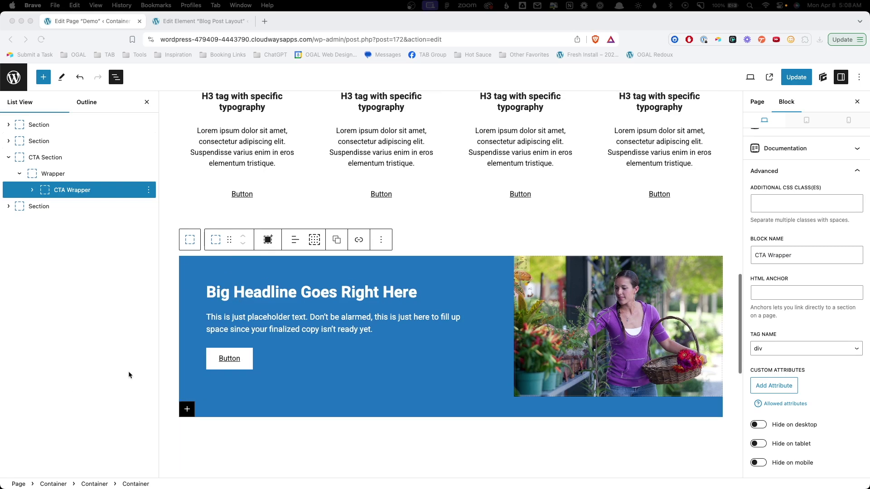
scroll(366, 300, down, 2)
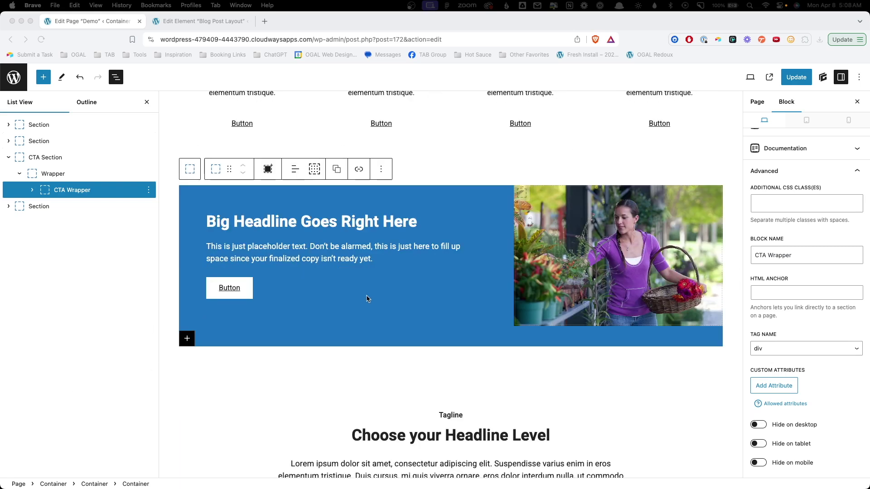
click(380, 171)
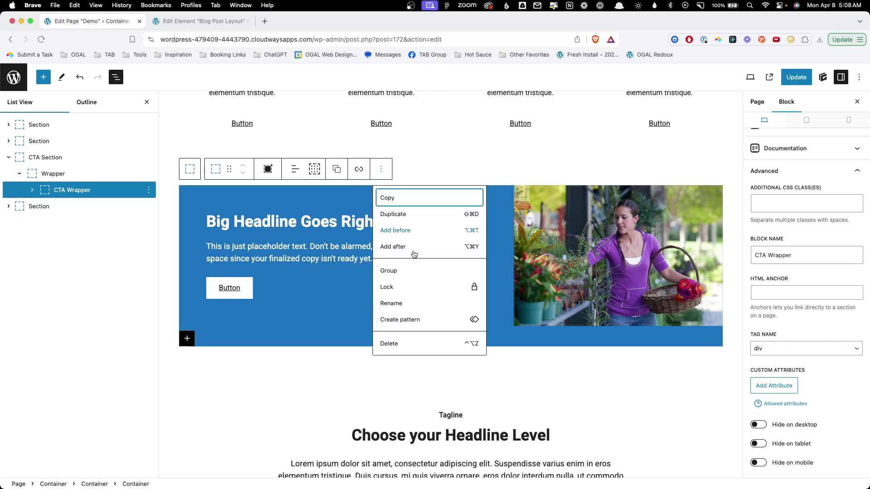
click(439, 324)
text(My CTA)
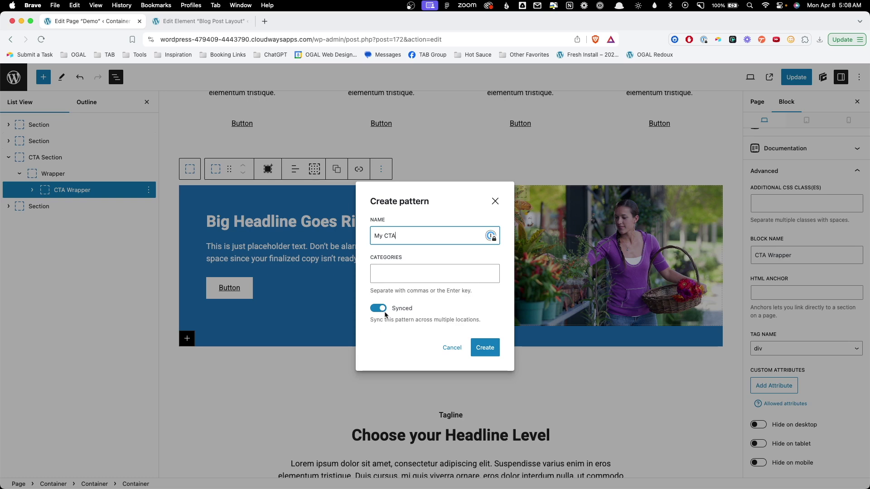
click(491, 352)
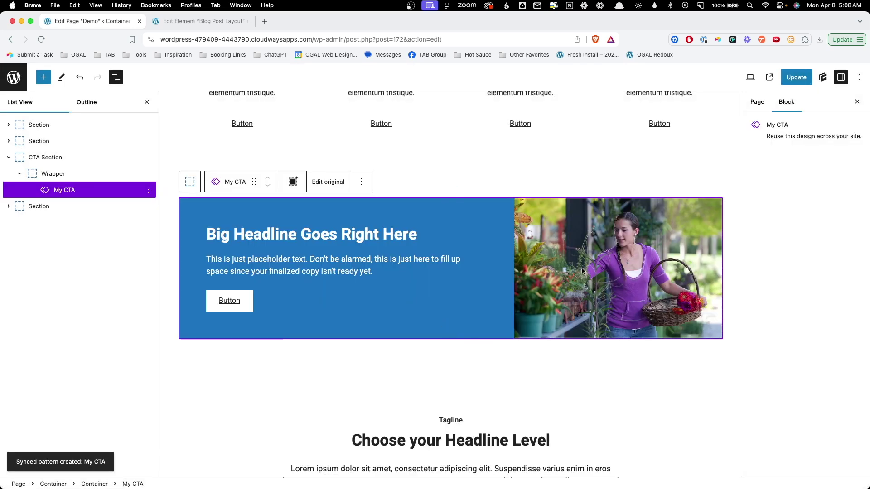
scroll(471, 210, up, 10)
Step: Add a new Container block directly under the Demo title
click(285, 140)
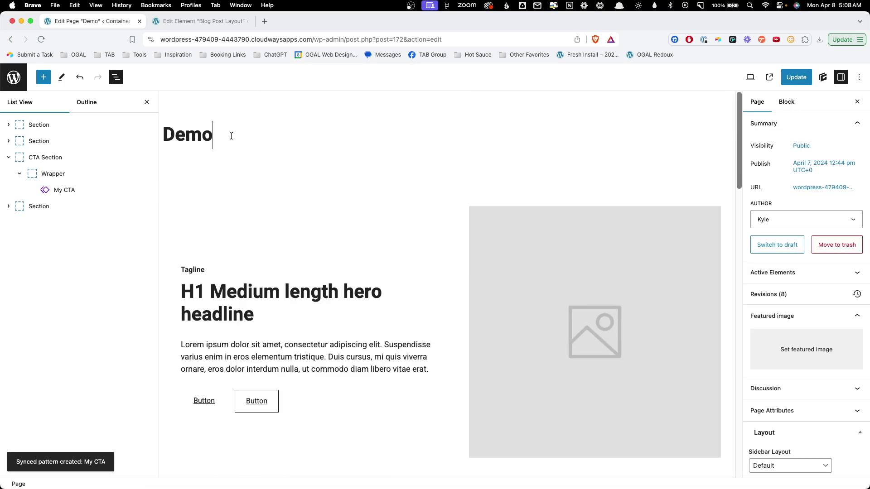
key(Return)
text(/con)
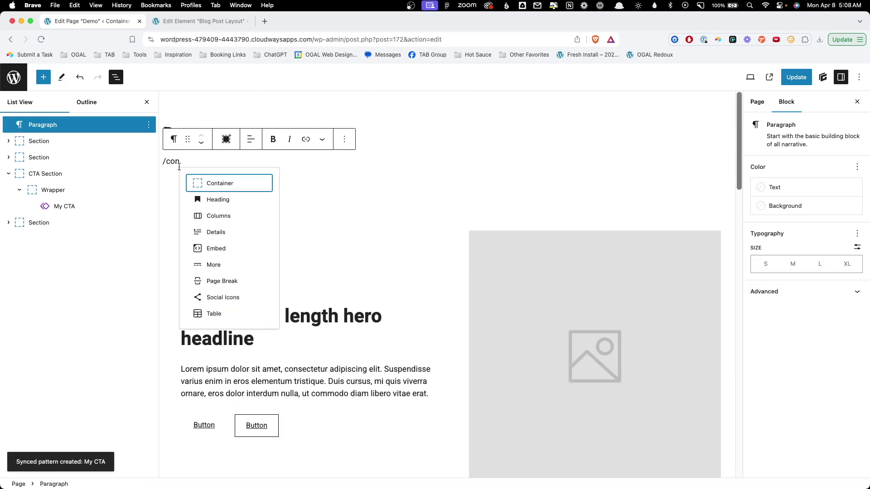
click(207, 182)
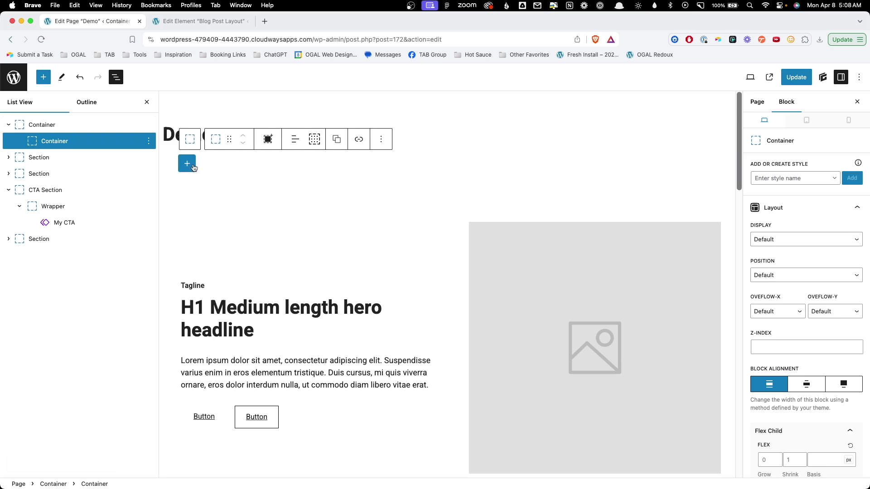
Step: Insert the My CTA synced pattern inside the new Container
click(186, 163)
text(my)
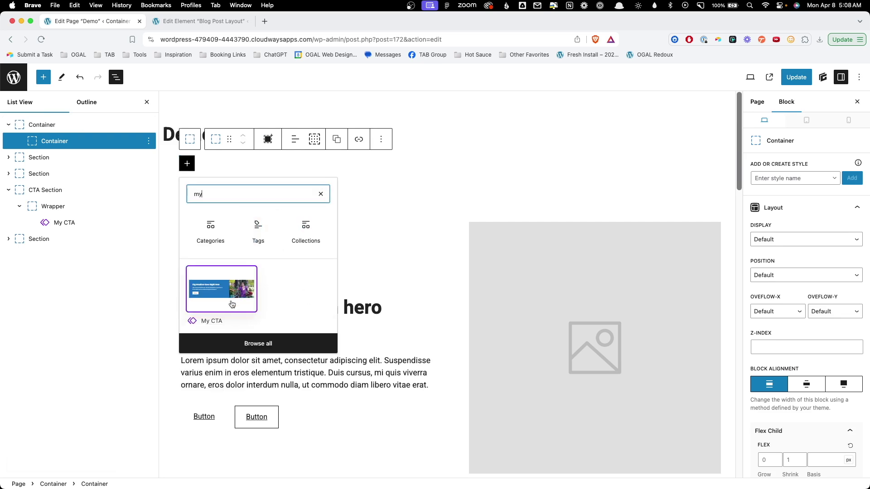
click(232, 304)
click(348, 379)
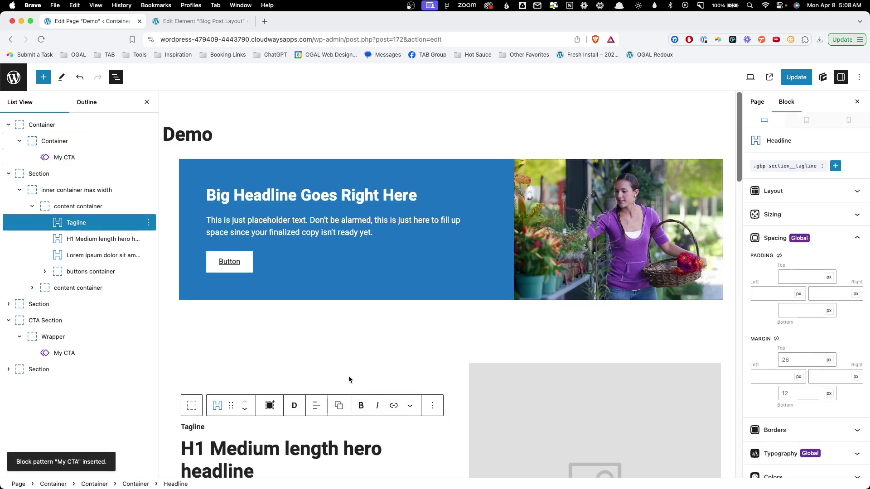
scroll(349, 374, down, 15)
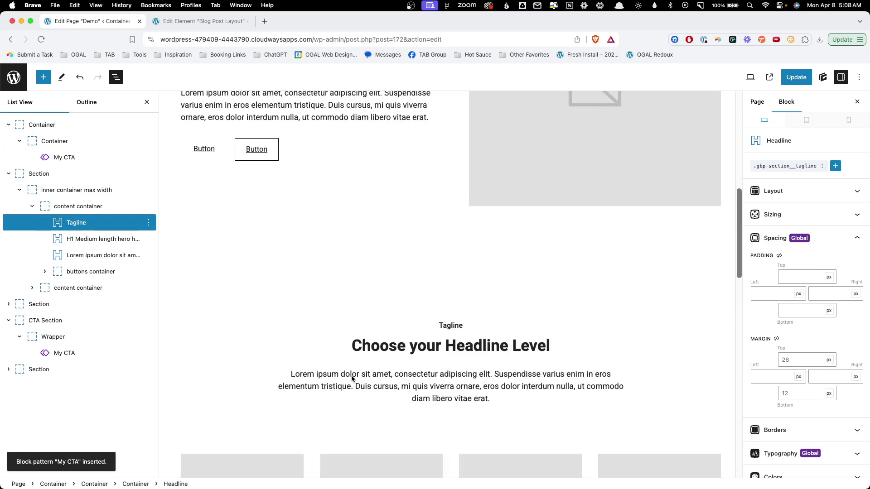
scroll(349, 373, down, 7)
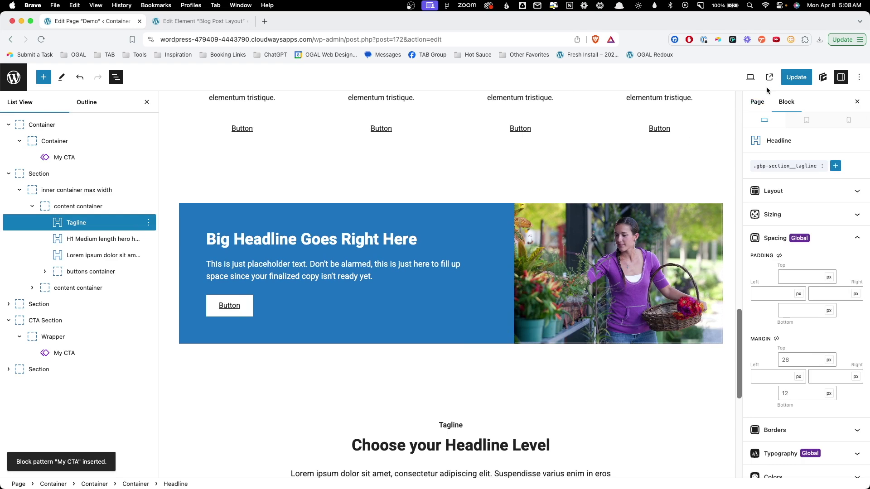
Step: Preview the Demo page at tablet, mobile and desktop widths, save it, and open the Blog Post Layout editor
click(807, 120)
scroll(498, 243, up, 5)
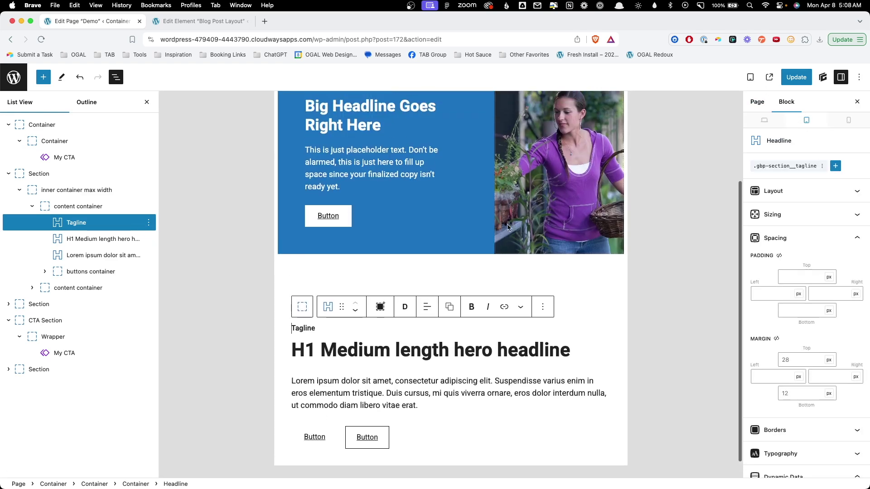
click(848, 120)
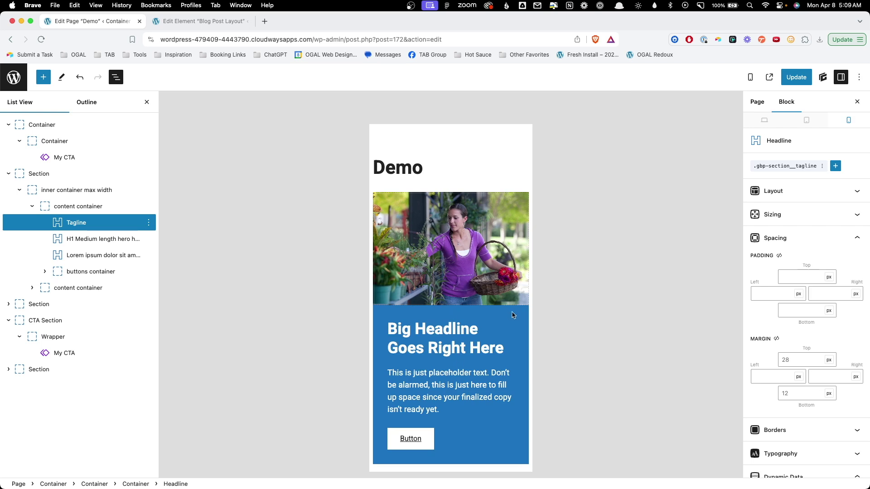
click(764, 121)
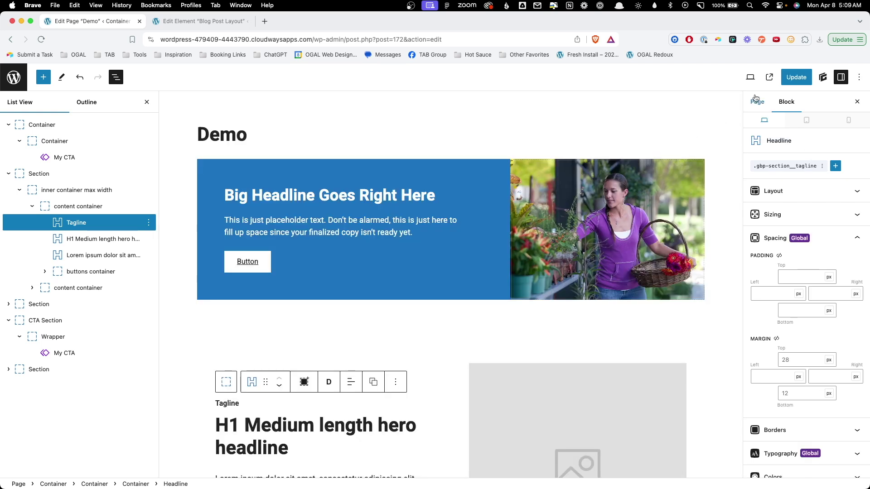
click(796, 79)
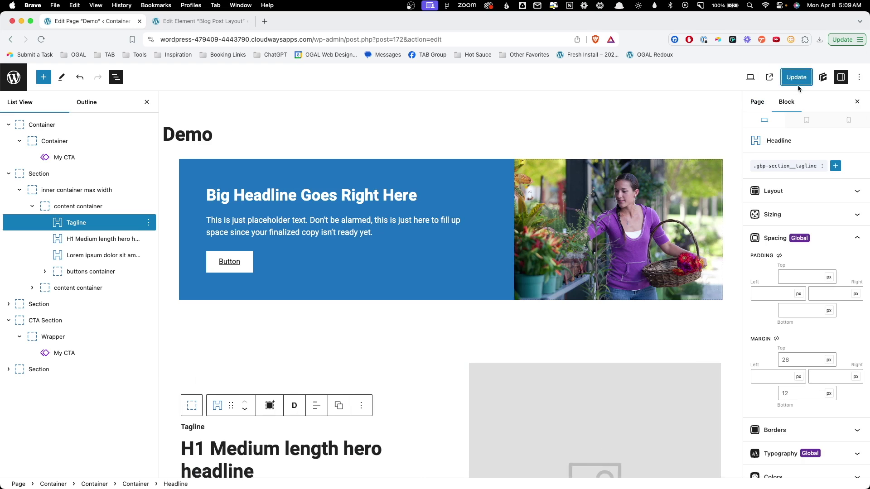
click(193, 26)
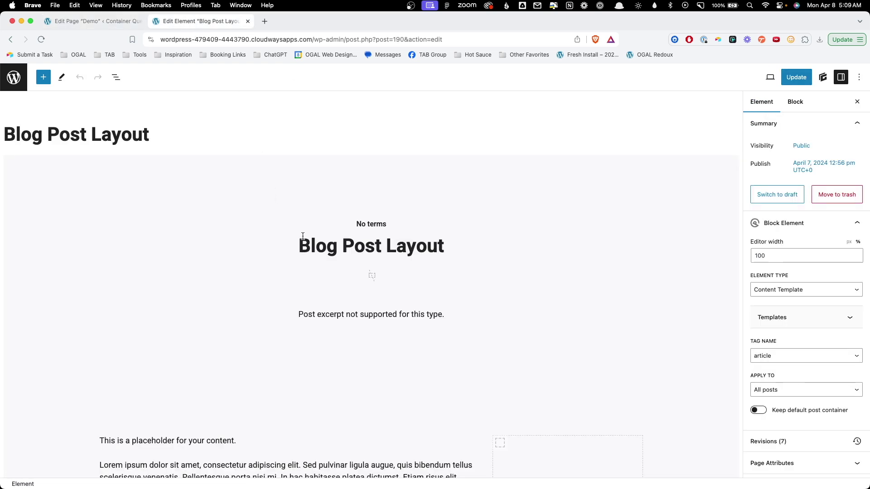
Step: Insert the My CTA pattern into the empty sidebar container beside the post content
scroll(303, 237, down, 7)
scroll(317, 224, up, 7)
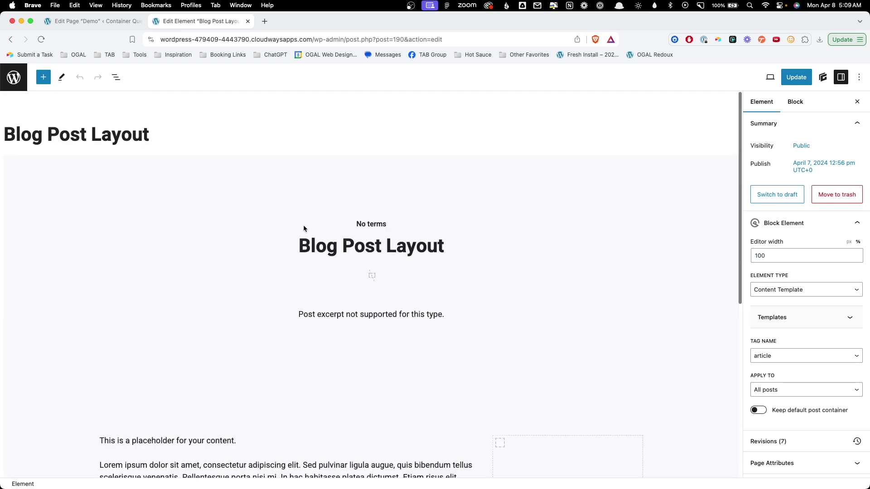
scroll(357, 368, down, 5)
click(171, 290)
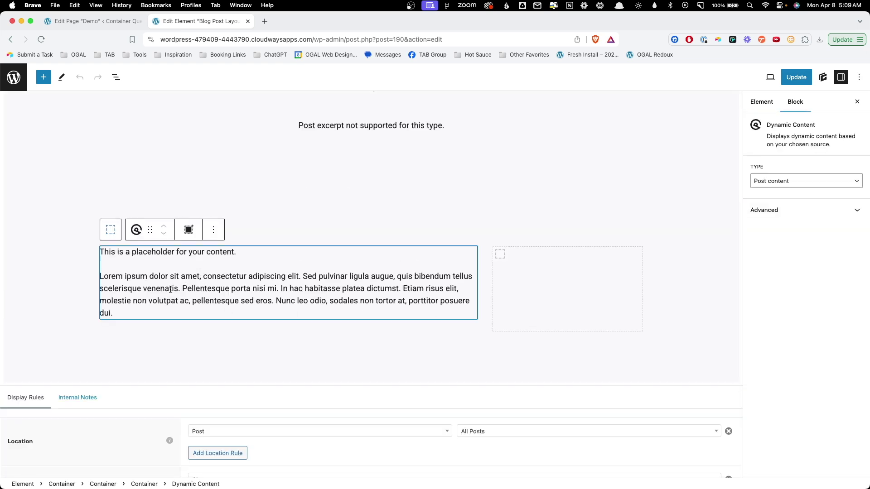
click(563, 295)
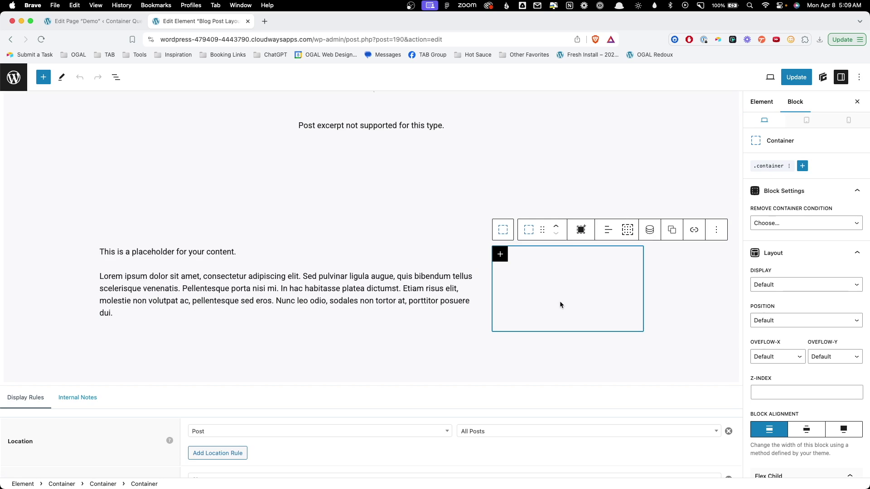
scroll(560, 305, down, 1)
click(499, 238)
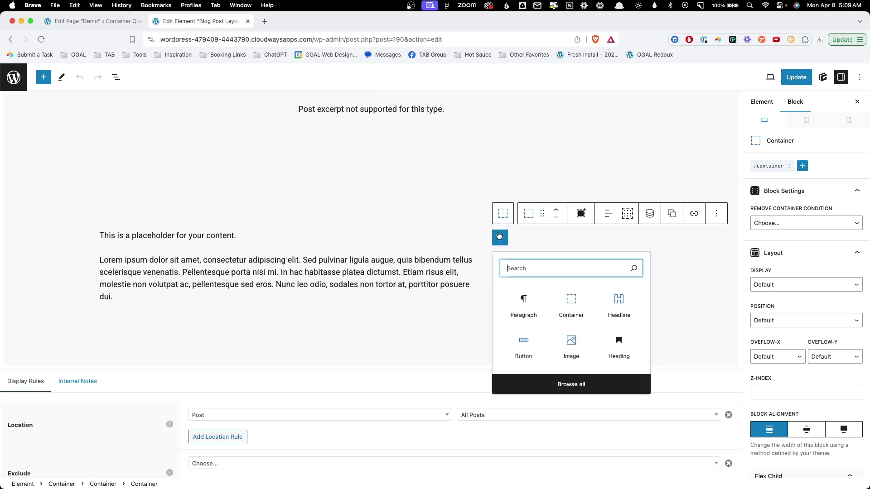
text(my)
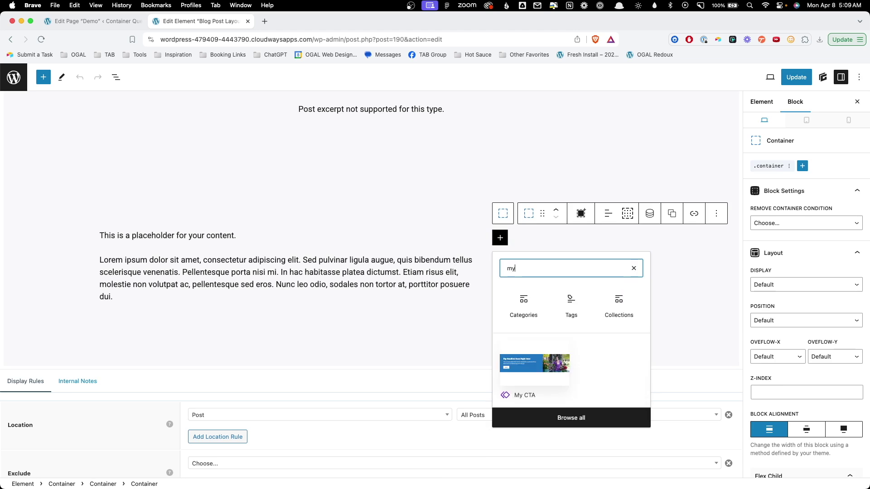
click(530, 377)
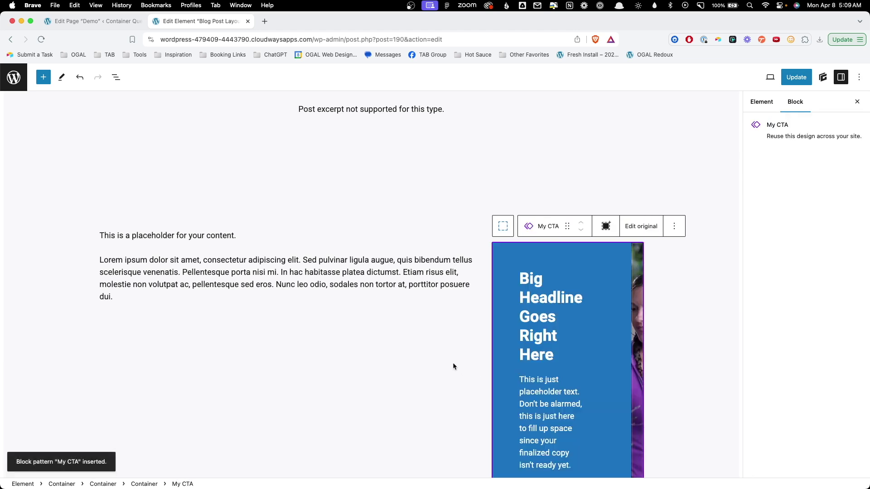
Step: Review the updated layout and return to the Demo page editor
scroll(462, 344, down, 3)
scroll(446, 313, up, 1)
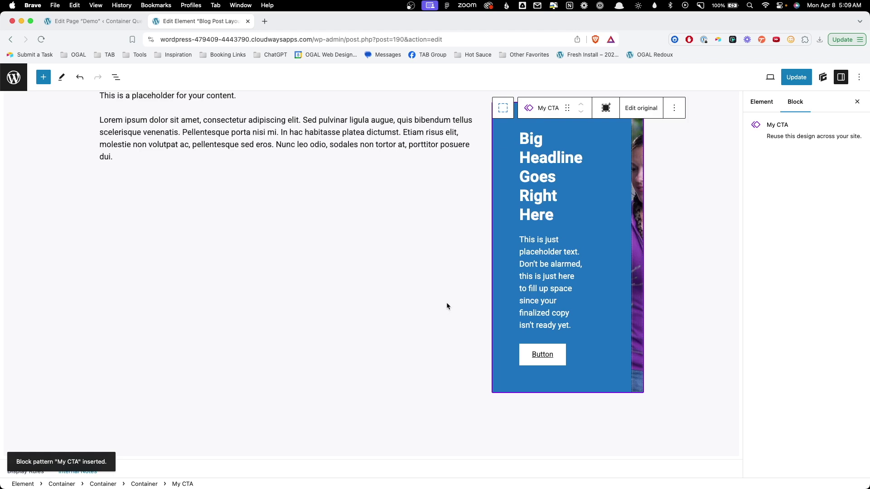
scroll(466, 304, up, 3)
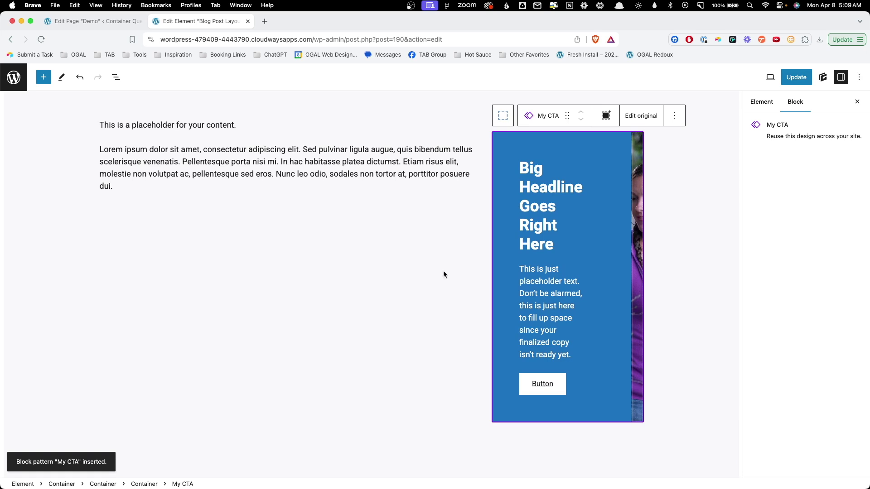
click(97, 21)
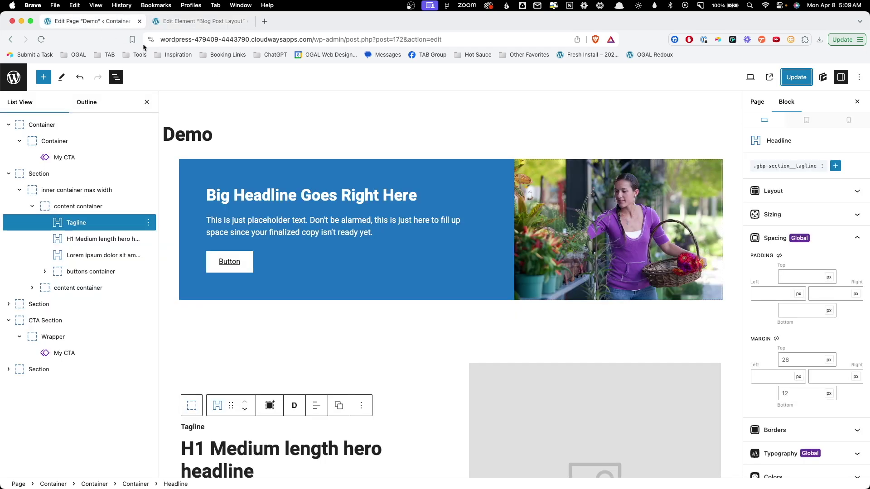
Step: Preview the Demo page at tablet and mobile widths, then return to the Blog Post Layout editor
click(805, 121)
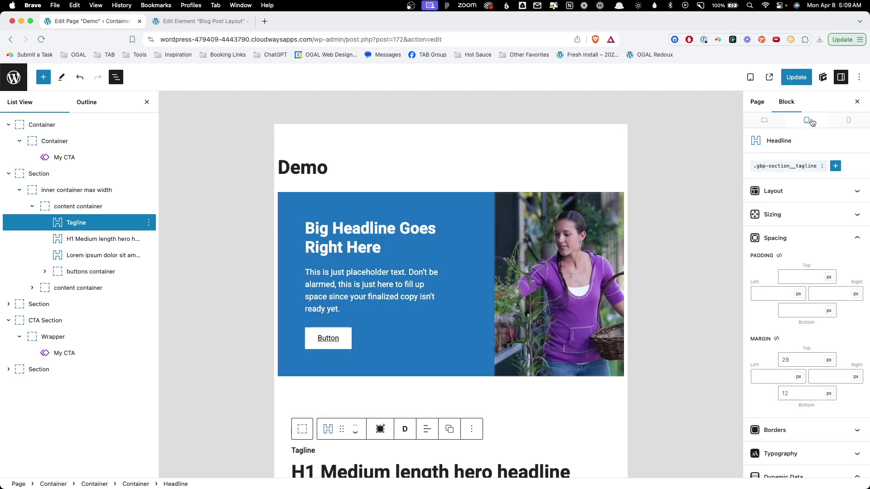
click(843, 121)
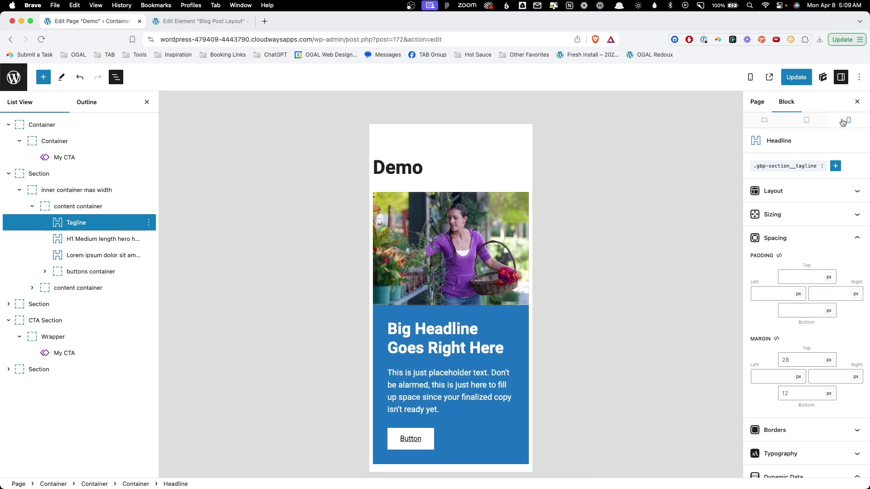
click(202, 21)
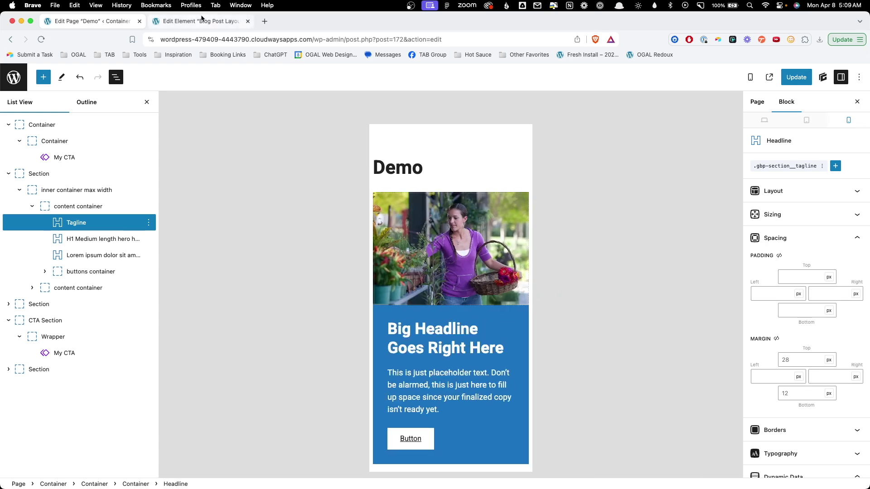
scroll(390, 199, up, 2)
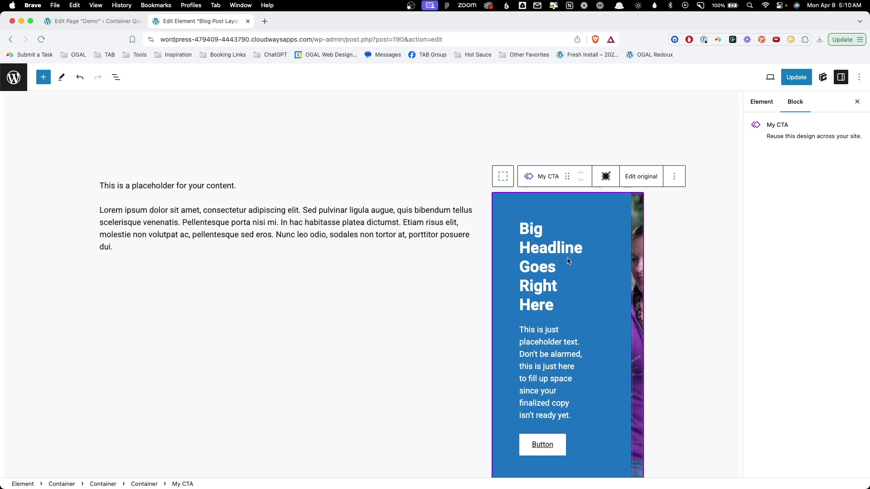
scroll(601, 304, down, 1)
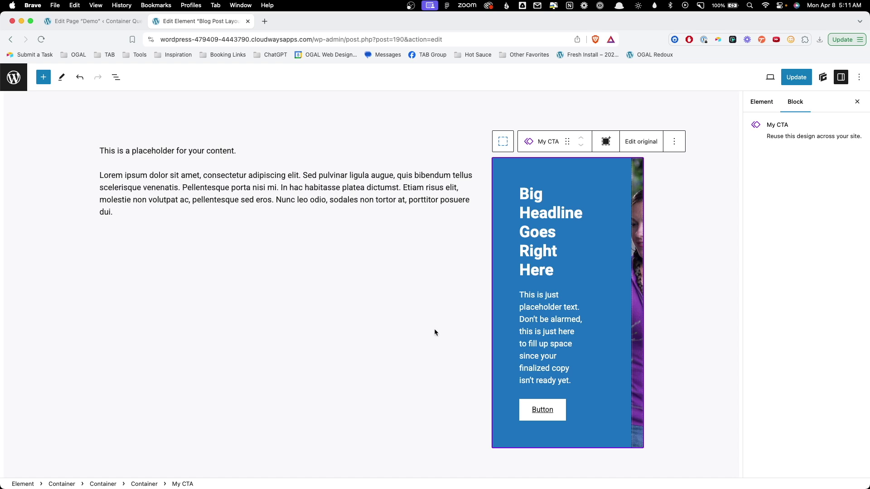
Step: Open the original My CTA pattern for editing and show its block outline
click(641, 142)
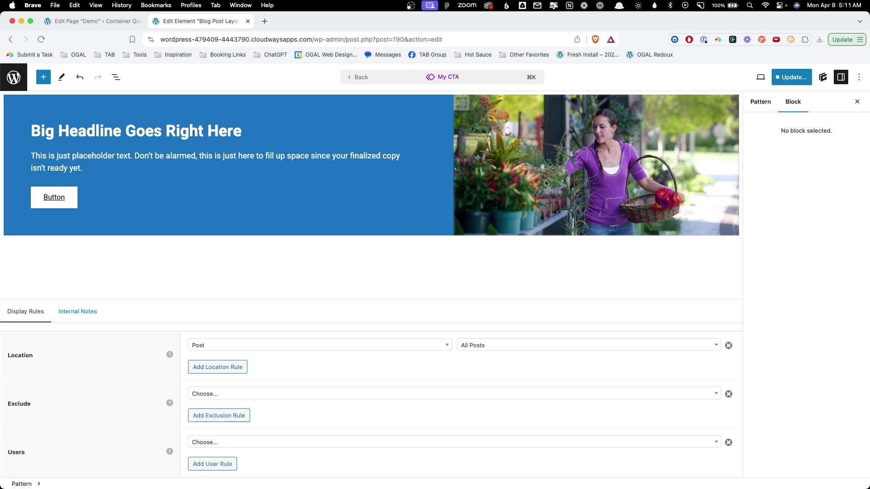
click(112, 82)
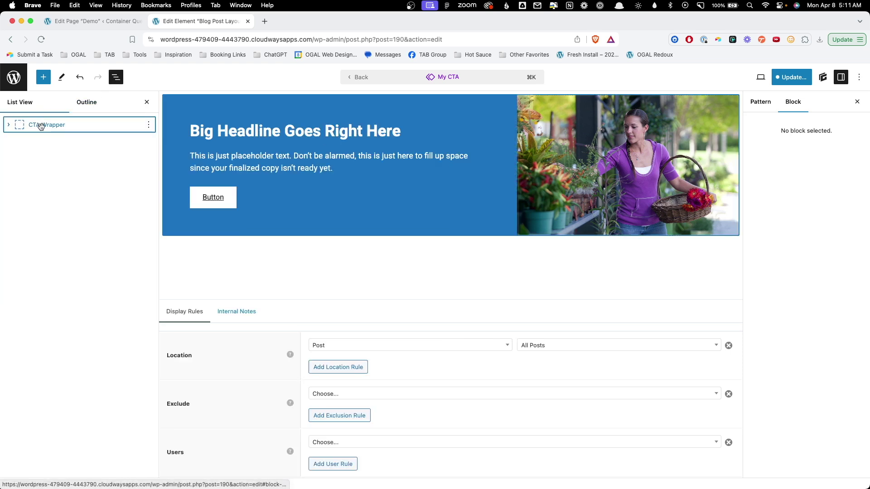
click(41, 126)
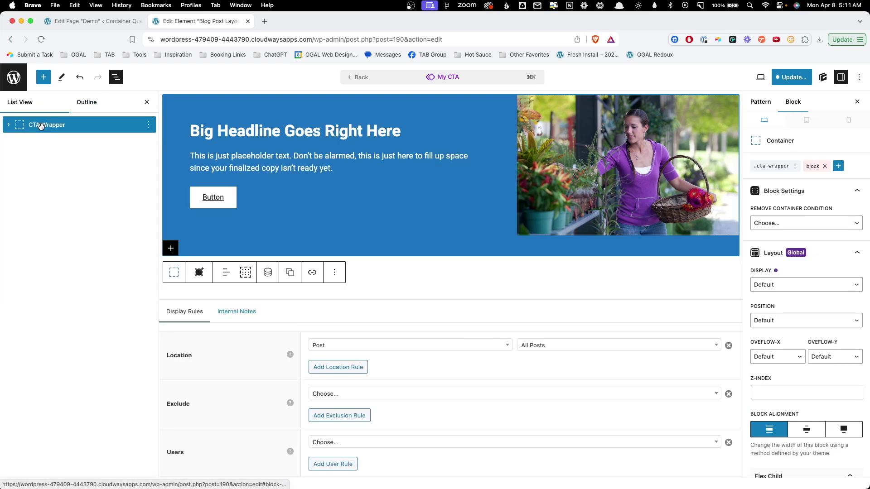
click(769, 168)
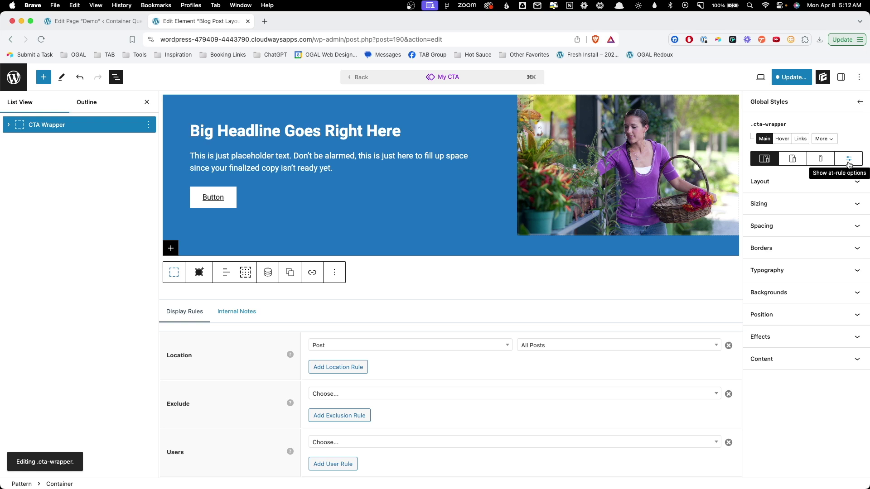
click(849, 160)
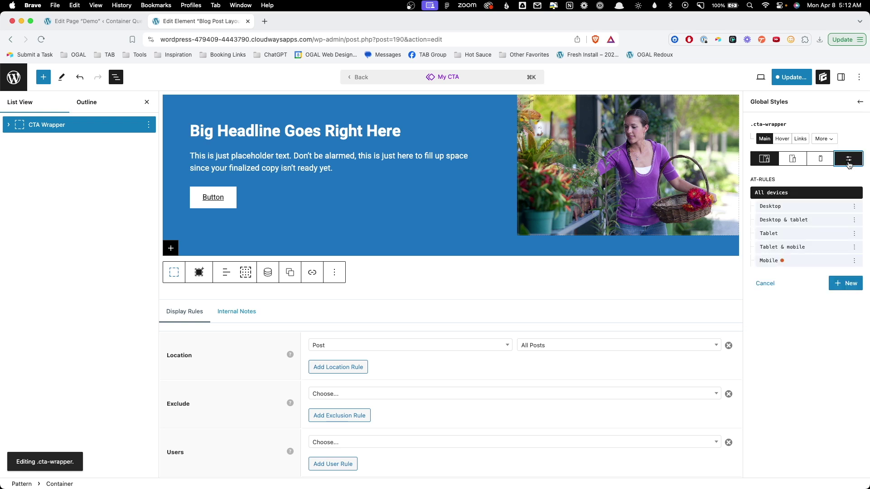
click(845, 284)
click(793, 220)
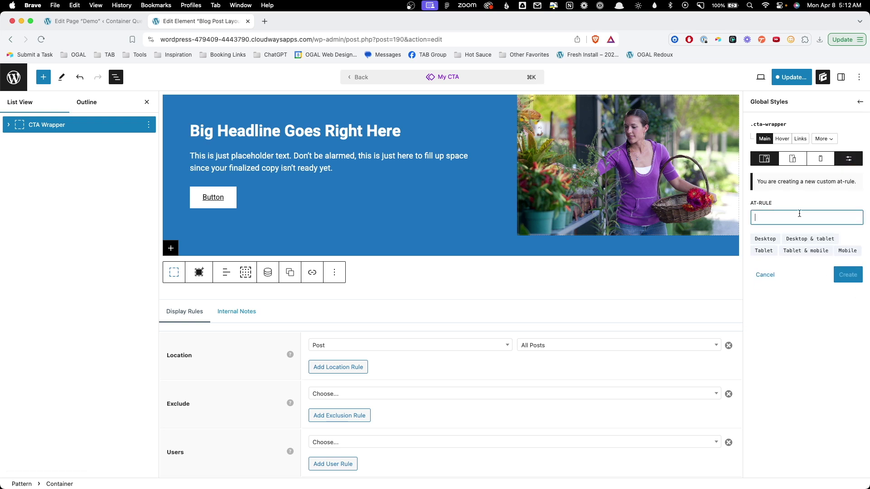
text(@container (max-width: 768px))
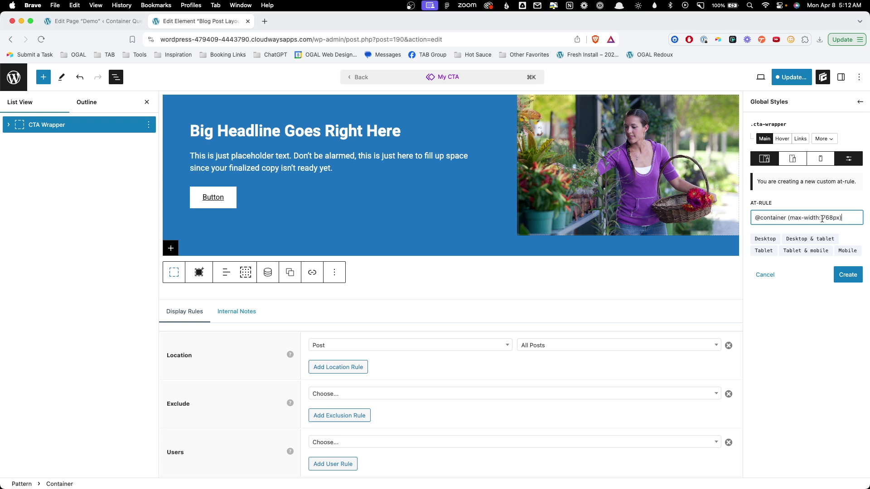
double_click(824, 218)
click(756, 217)
click(848, 275)
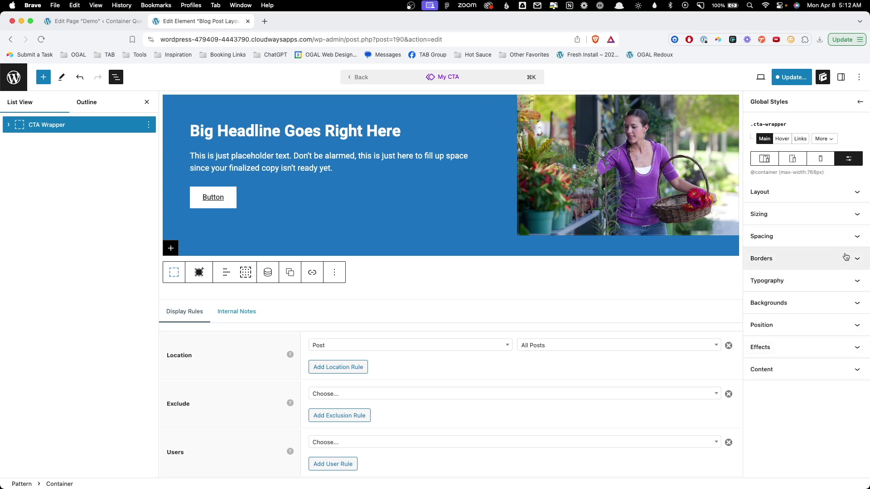
Step: Set that rule's layout to Grid display with 1fr template columns
click(819, 198)
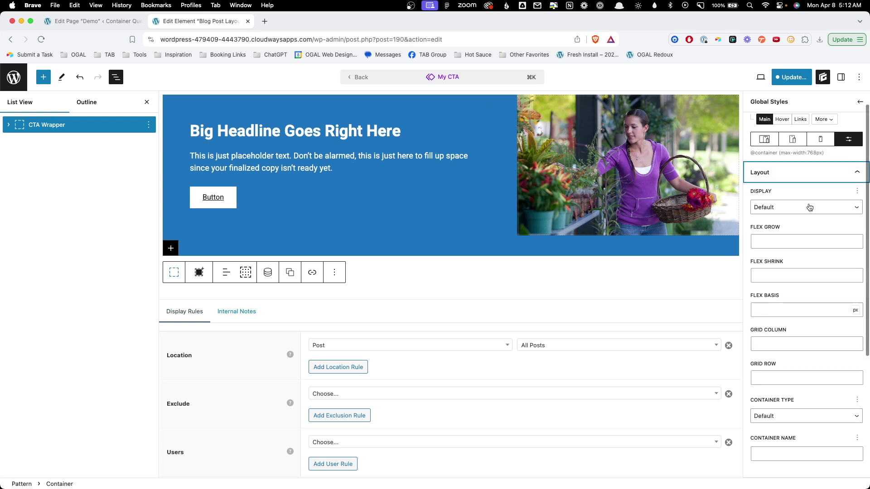
click(809, 210)
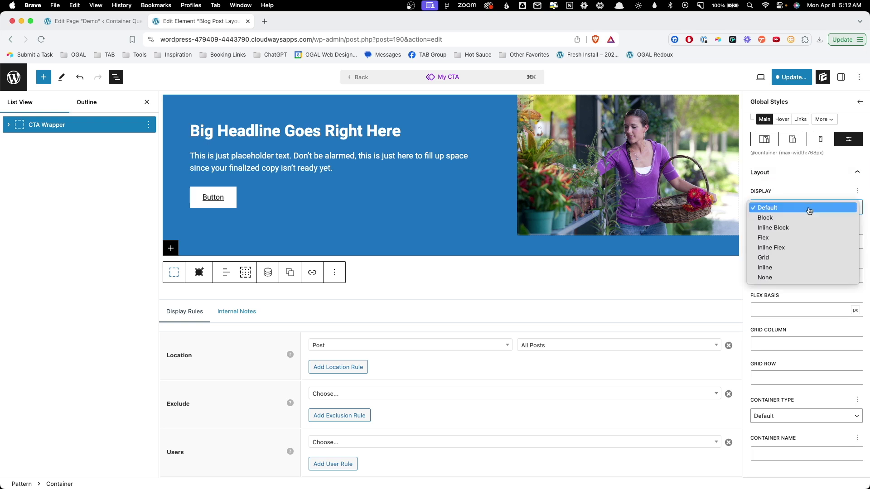
click(804, 257)
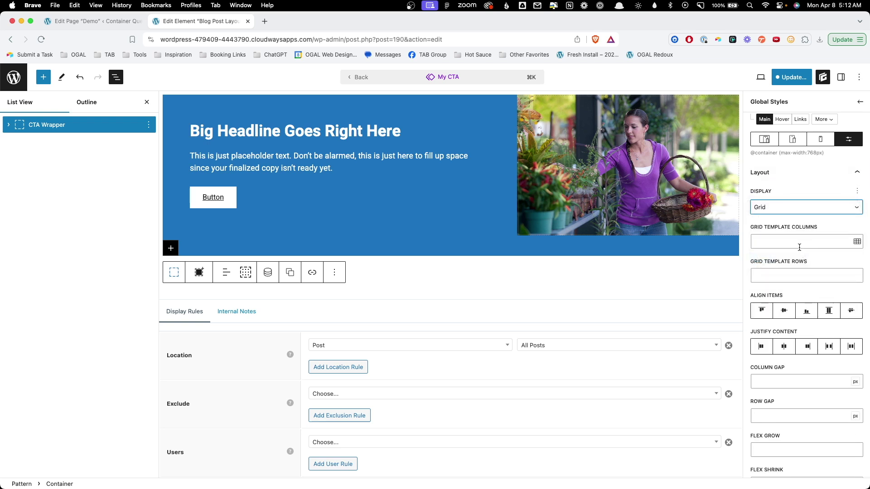
click(799, 247)
text(1)
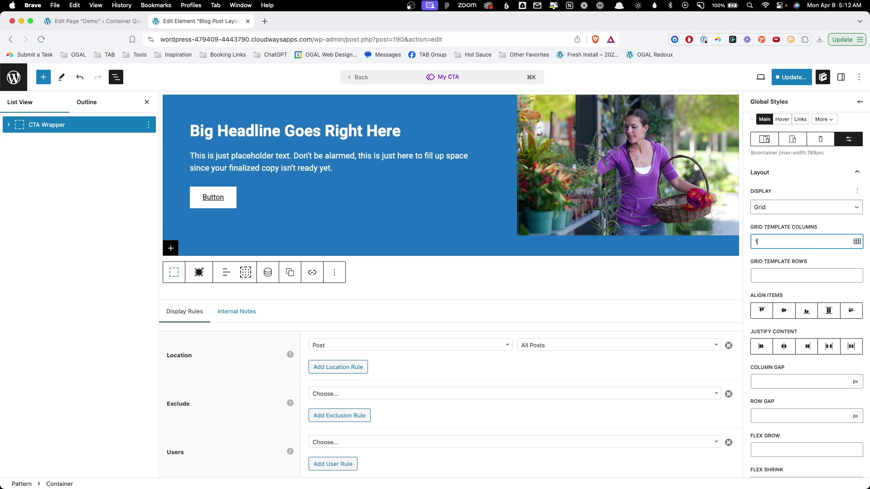
text(fr)
click(471, 232)
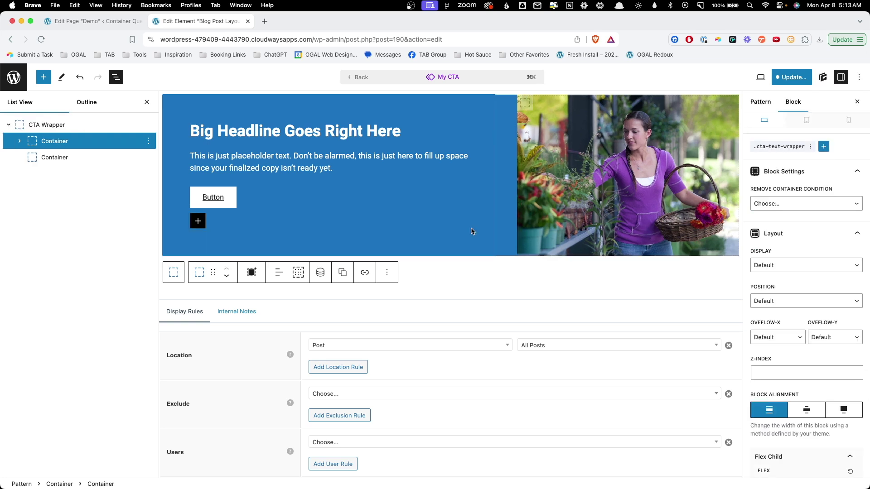
click(779, 147)
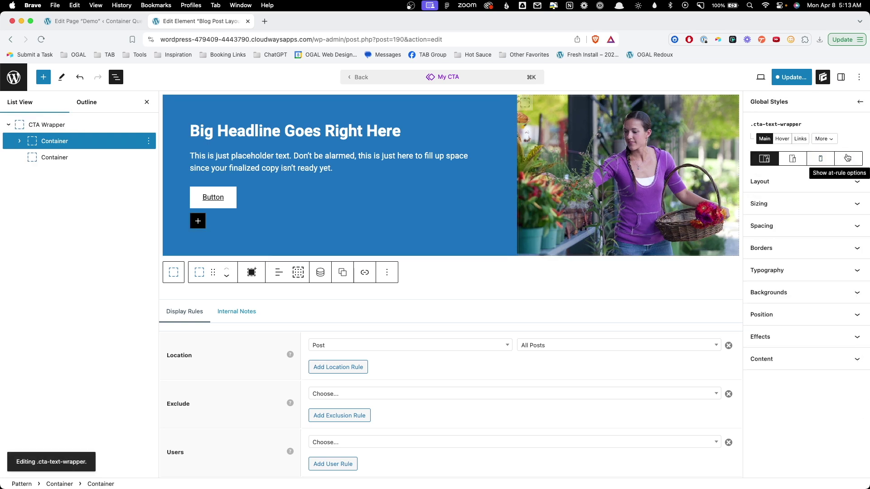
click(847, 157)
click(847, 284)
click(782, 220)
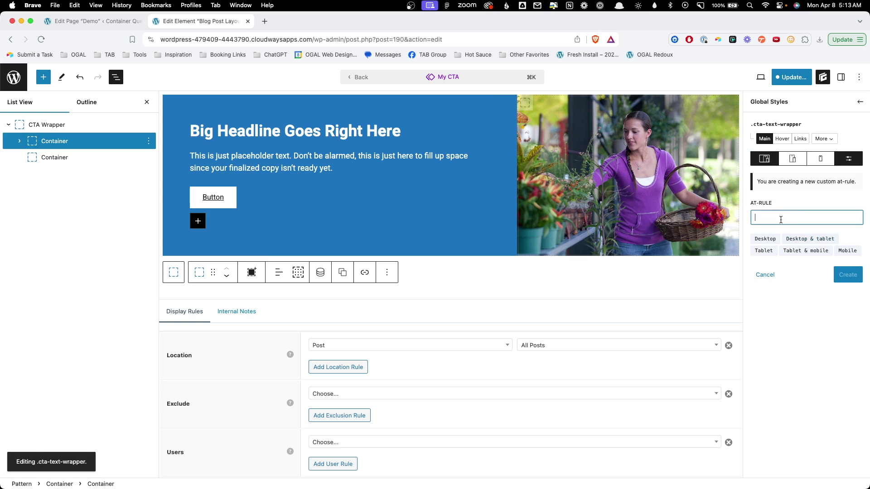
text(@container (max-width: 768px))
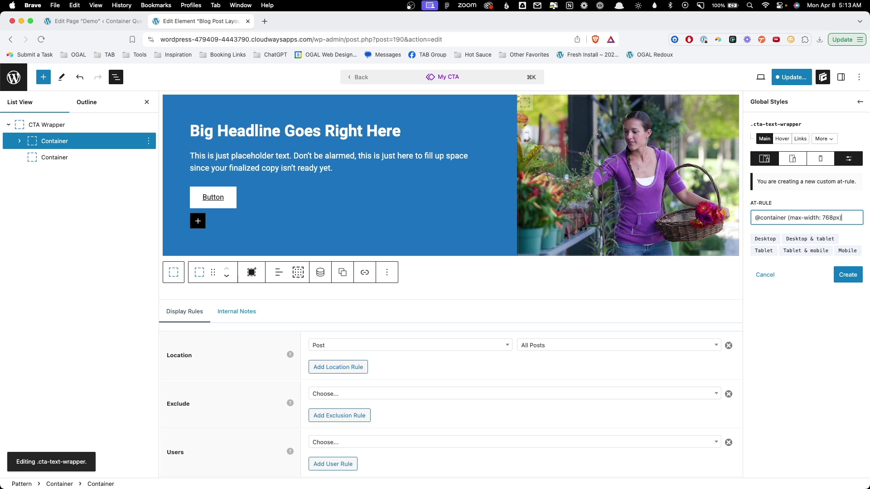
click(835, 278)
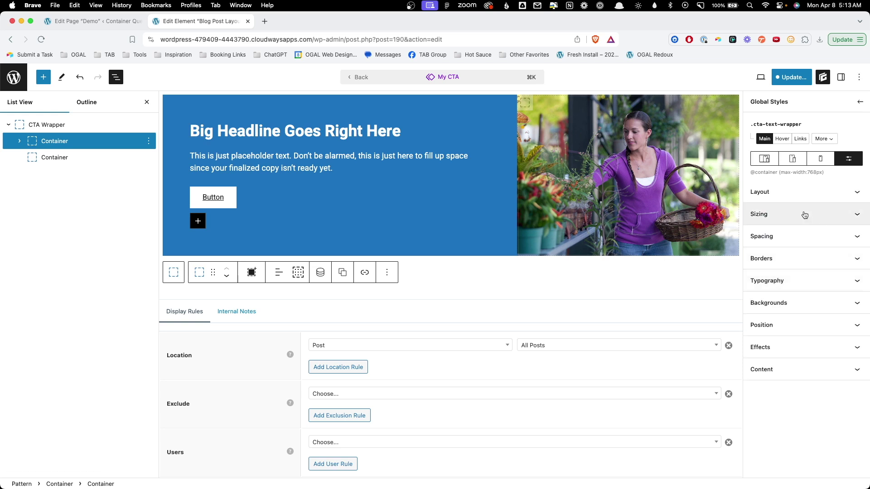
Step: Give that rule linked padding of 32 on all sides
click(786, 236)
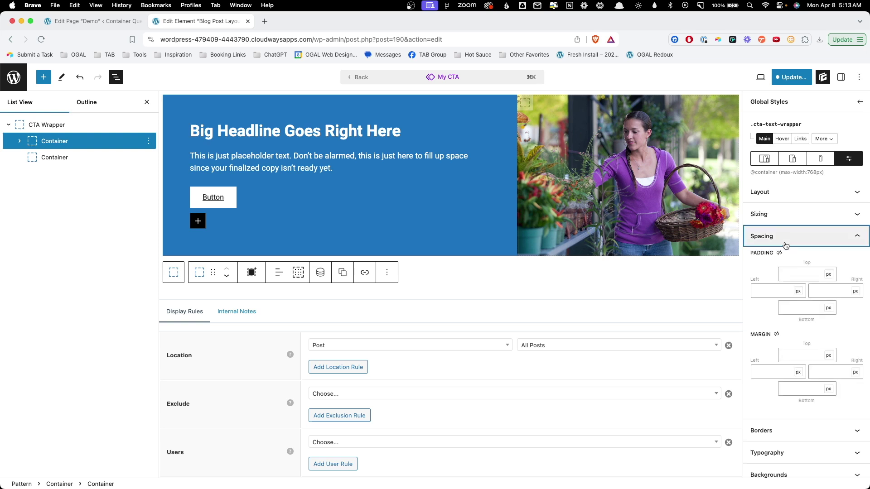
click(779, 252)
click(803, 274)
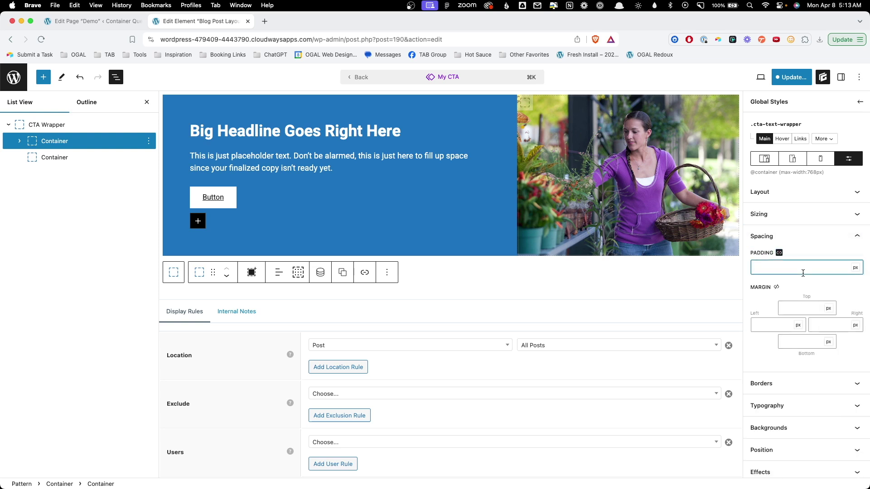
text(32)
click(657, 190)
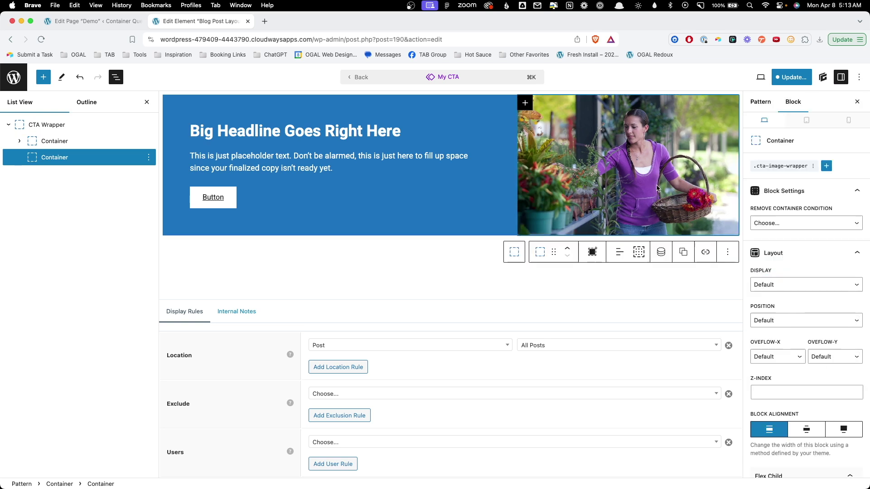
click(787, 166)
click(849, 159)
click(846, 282)
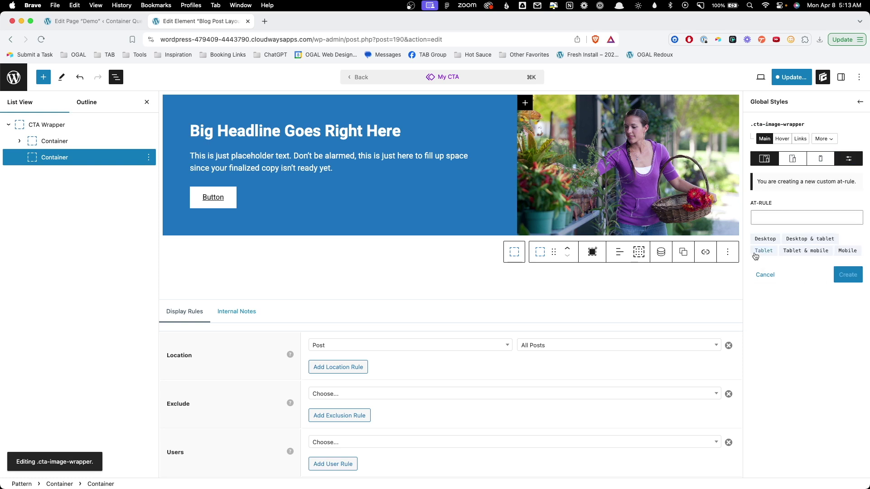
click(769, 217)
text(@contai)
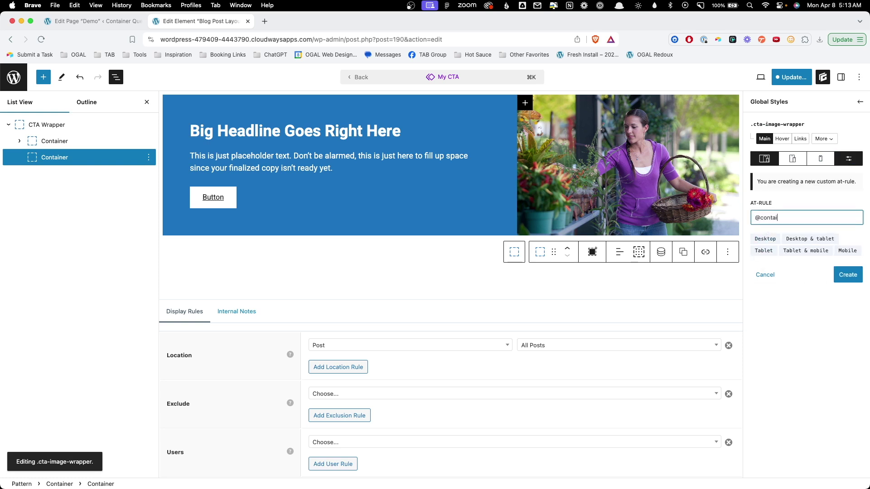
text(ner (max-width: )
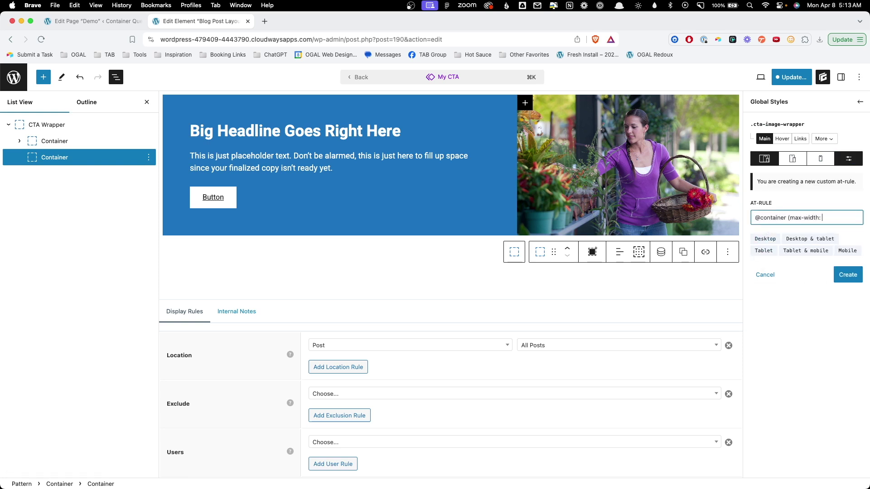
text(768ox)
key(BackSpace)
text(px))
click(848, 274)
click(792, 213)
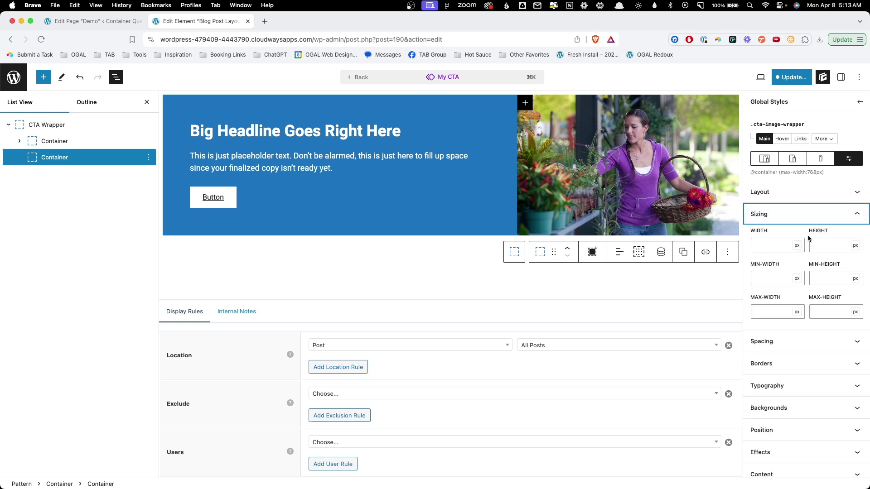
Step: Set that rule's height to 250 and grid row to 1/2
click(834, 245)
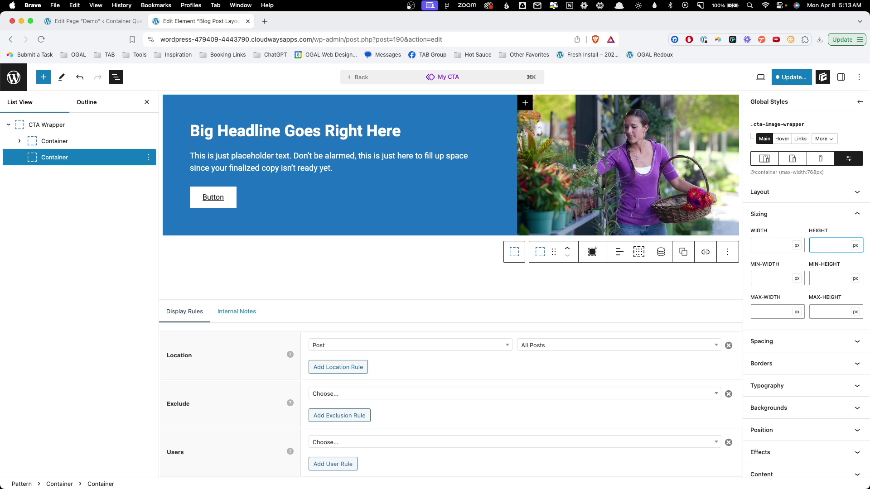
text(250)
click(797, 193)
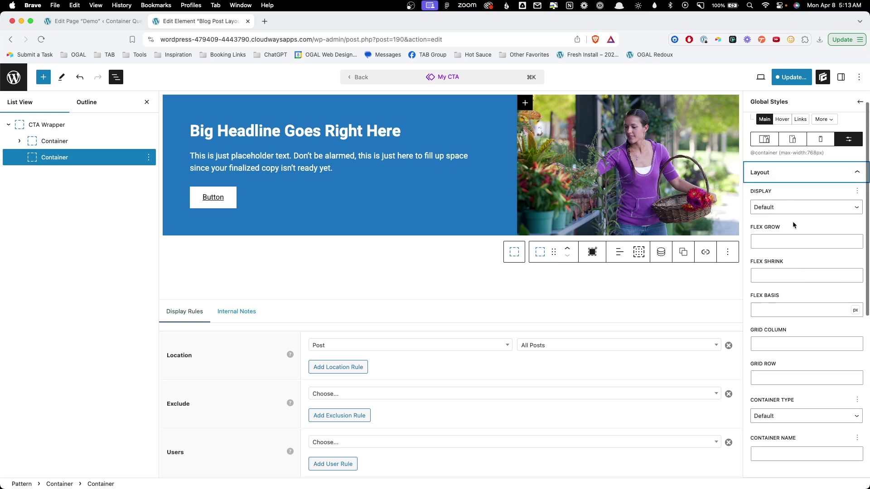
click(776, 377)
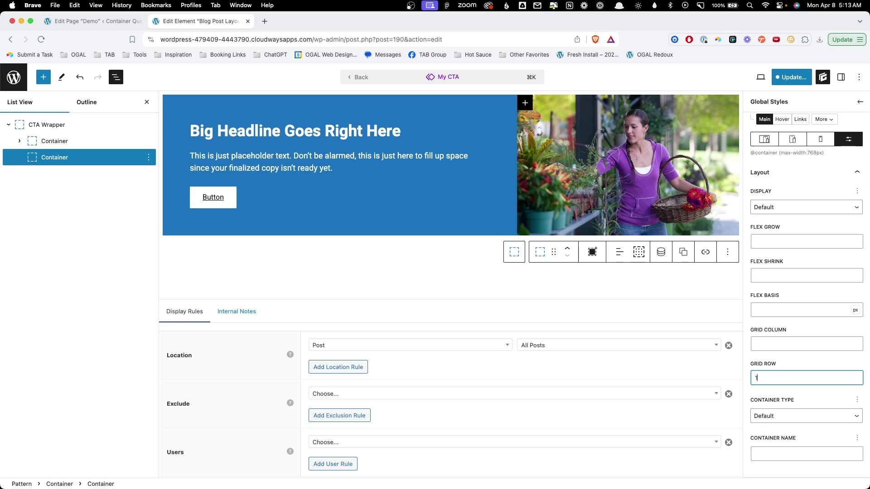
text(1/2)
Step: Save the My CTA pattern changes and return to the Blog Post Layout element
click(778, 82)
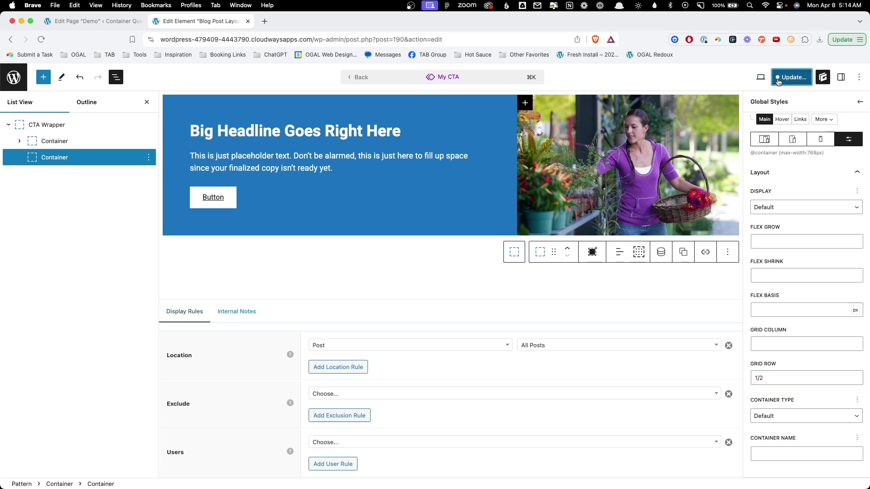
click(770, 78)
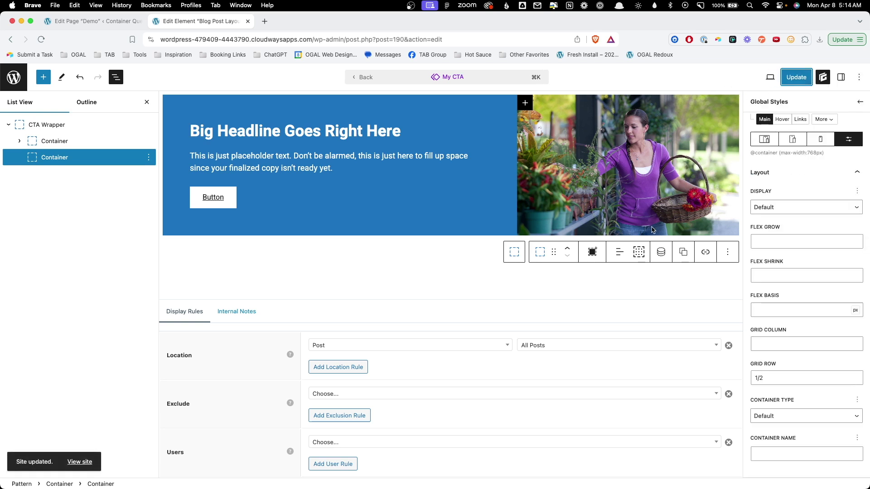
click(354, 78)
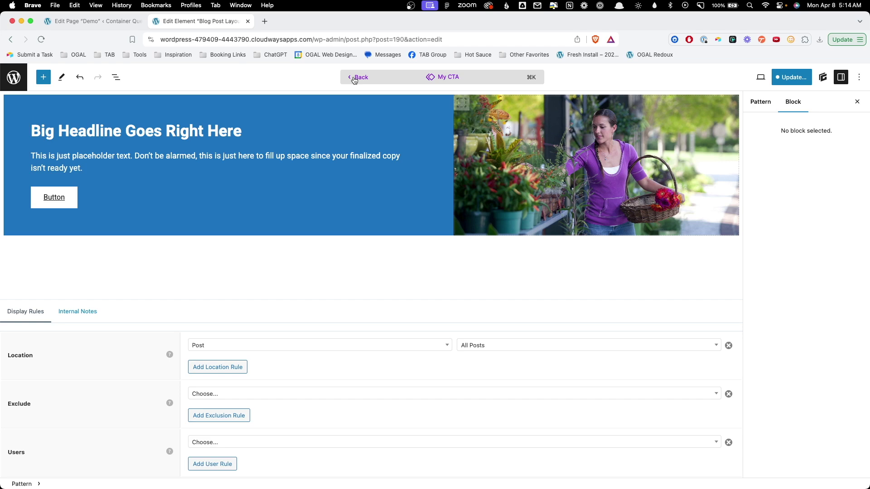
click(354, 78)
Step: Expand the outer and nested Container rows in List View
scroll(616, 258, down, 5)
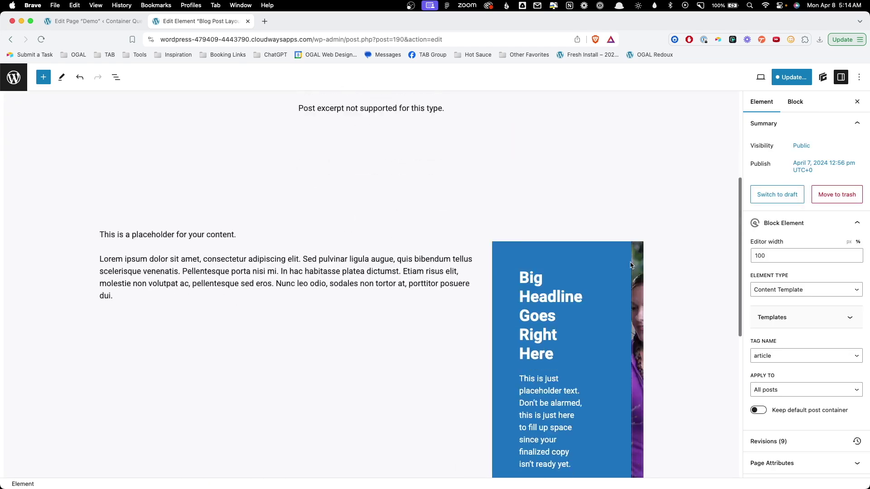
scroll(630, 266, down, 2)
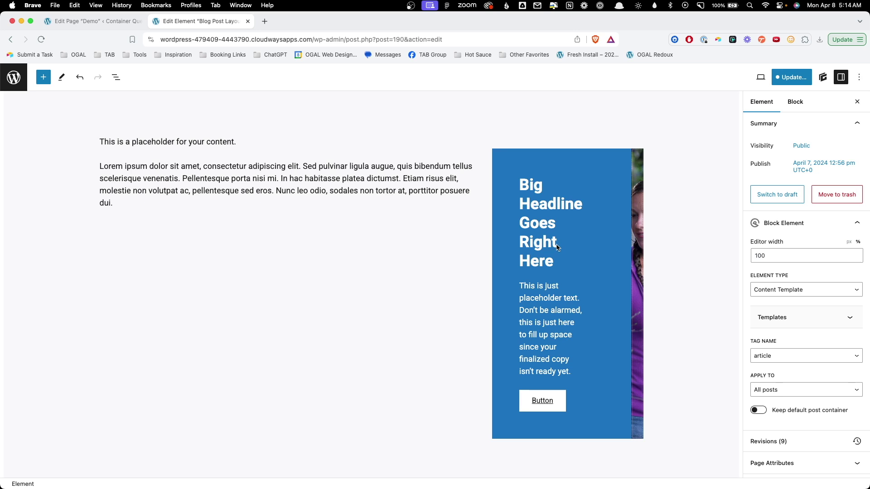
click(116, 77)
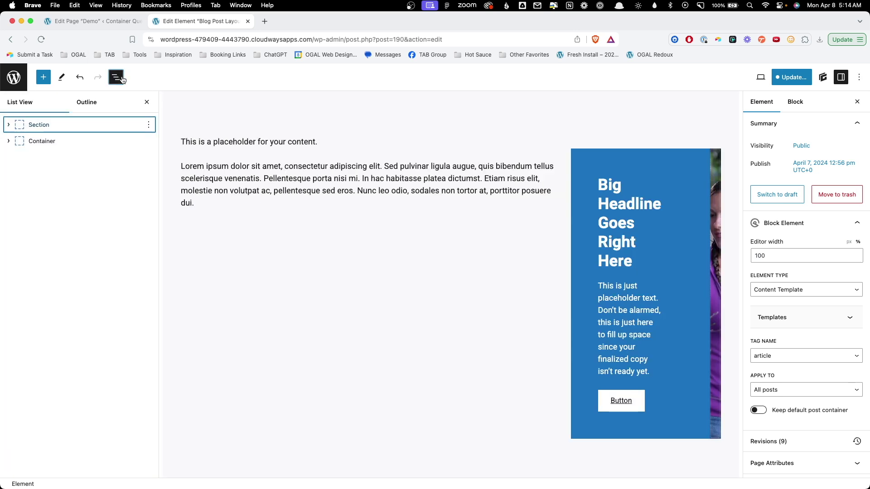
click(10, 142)
click(20, 160)
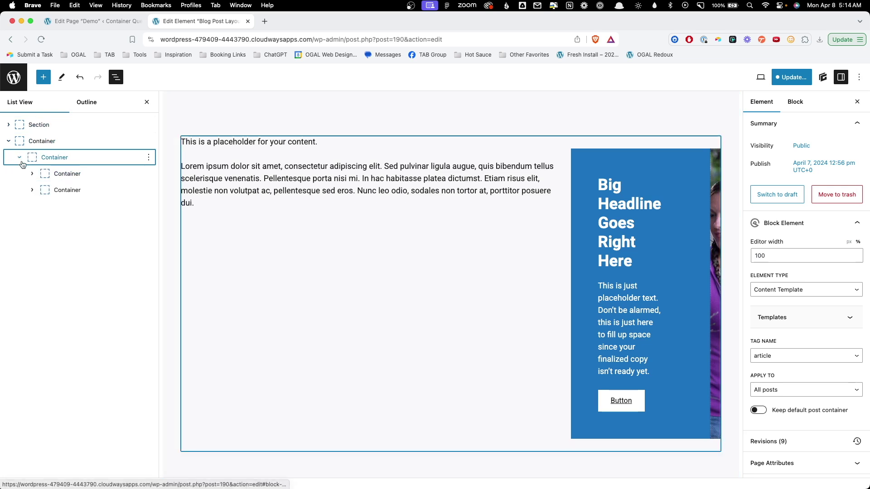
Step: Select the sidebar column Container in List View and bring up its style names
click(70, 191)
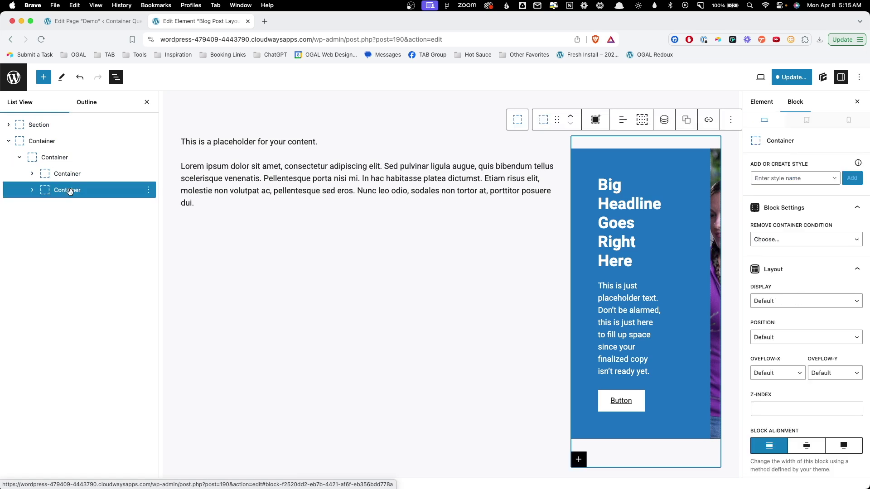
click(789, 178)
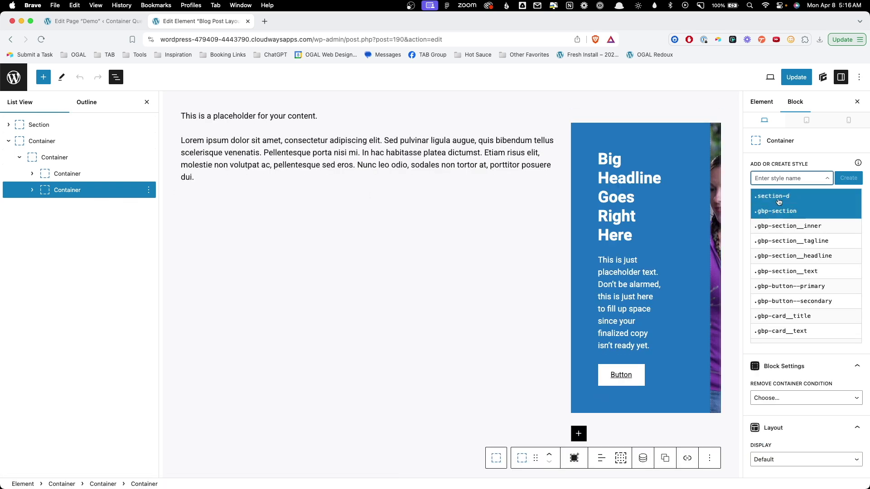
Step: Create a blank .container style for the sidebar container with Container Type set to Inline Size
click(770, 179)
text(container)
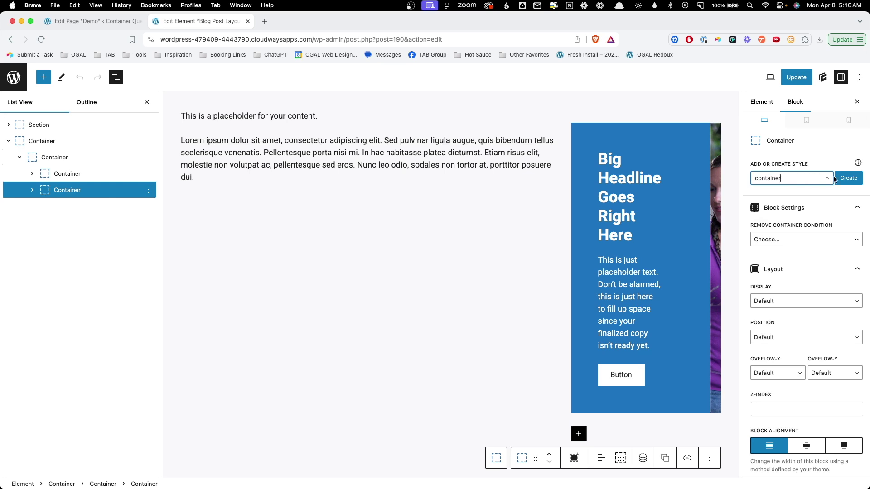
click(838, 179)
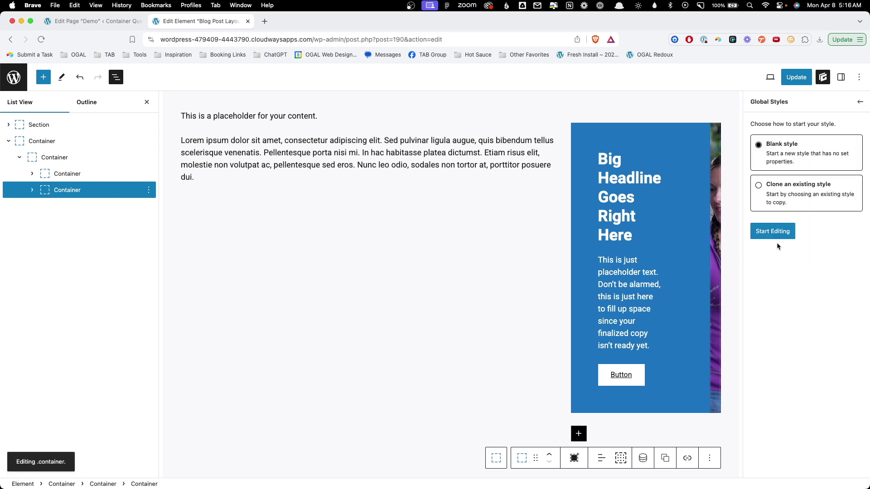
click(774, 231)
click(761, 181)
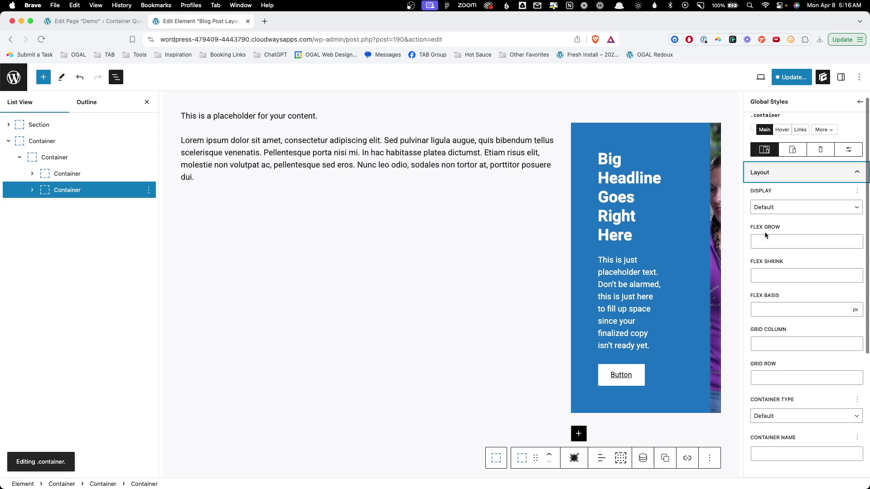
scroll(776, 375, down, 5)
click(787, 312)
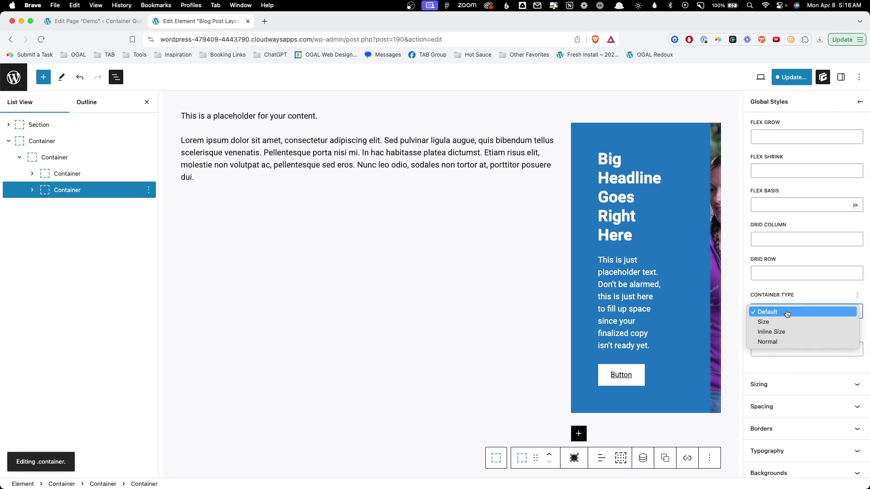
click(788, 334)
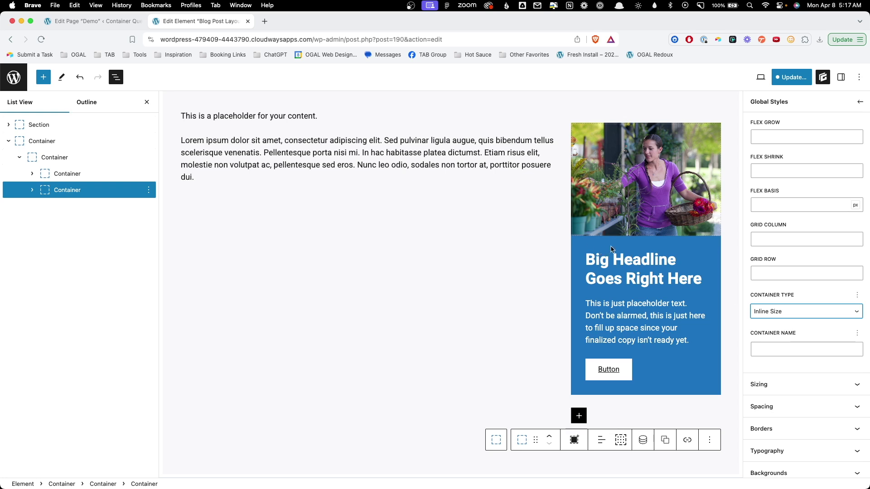
Step: Duplicate the sidebar My CTA block and drag the copy into the main column above the text
click(595, 290)
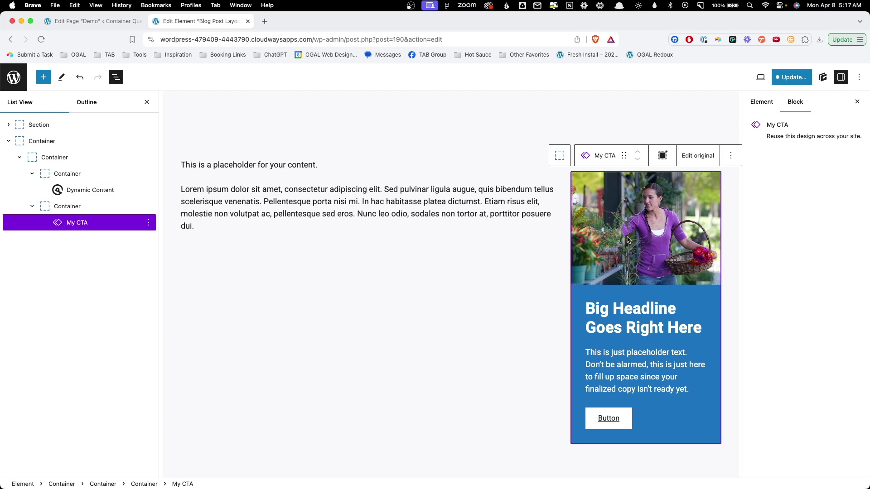
key(super+shift+d)
scroll(639, 258, up, 5)
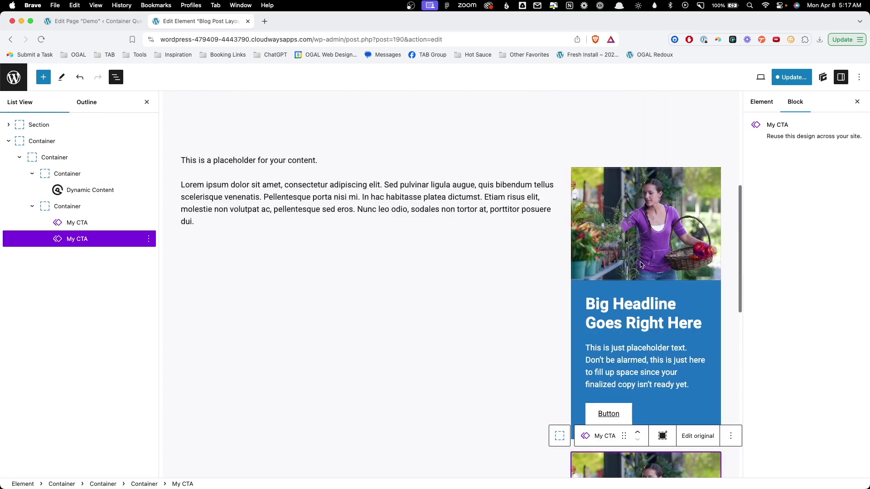
drag(623, 151, 295, 162)
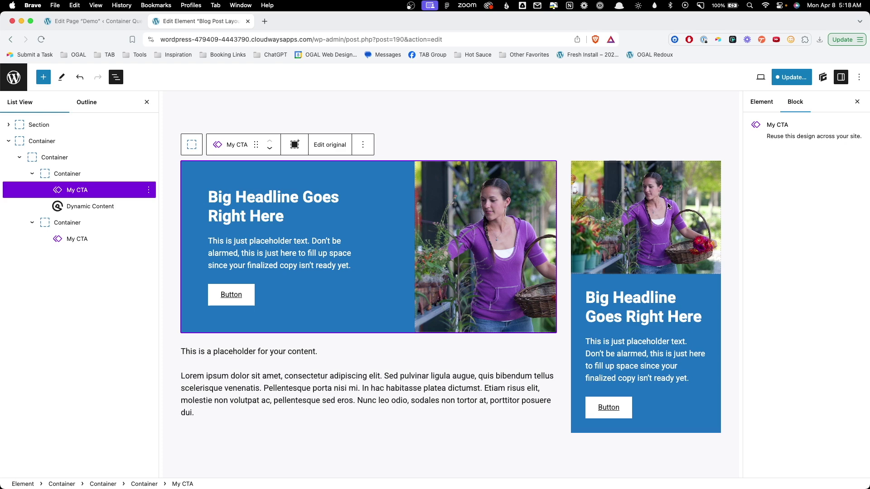
click(76, 178)
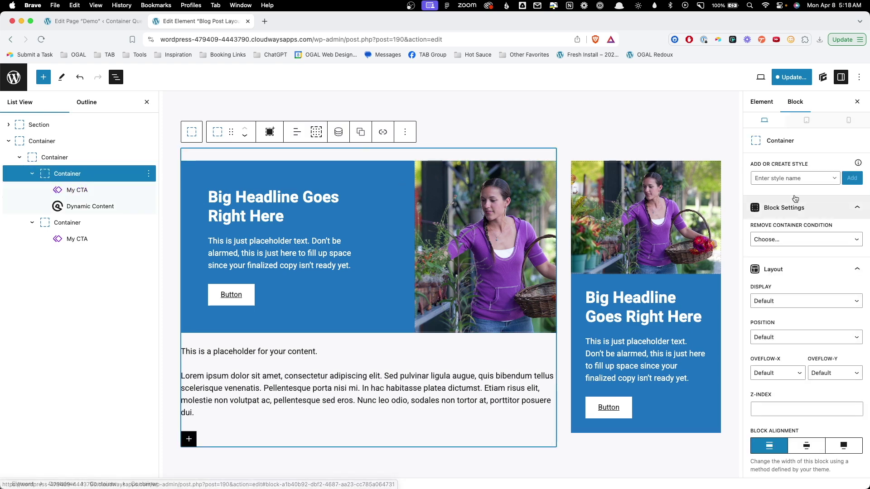
Step: Apply the .container style class to the main column container
click(799, 178)
text(coni)
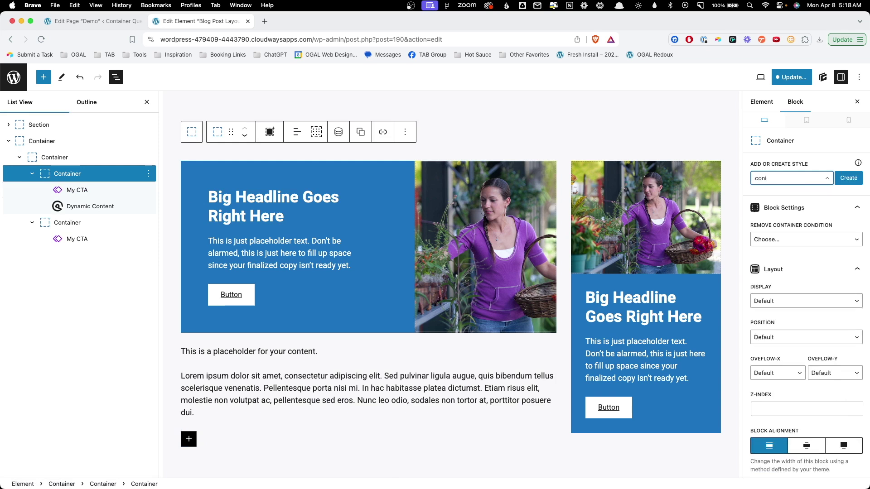
key(BackSpace)
text(tainer)
key(Return)
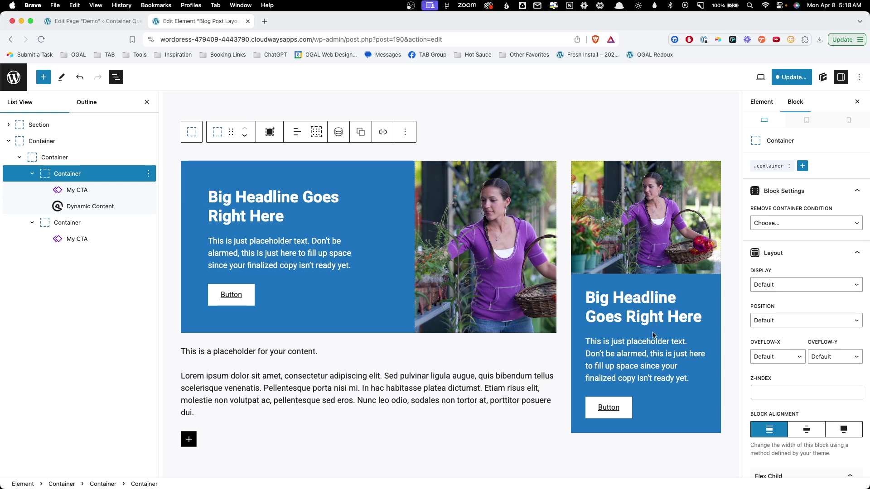
click(600, 138)
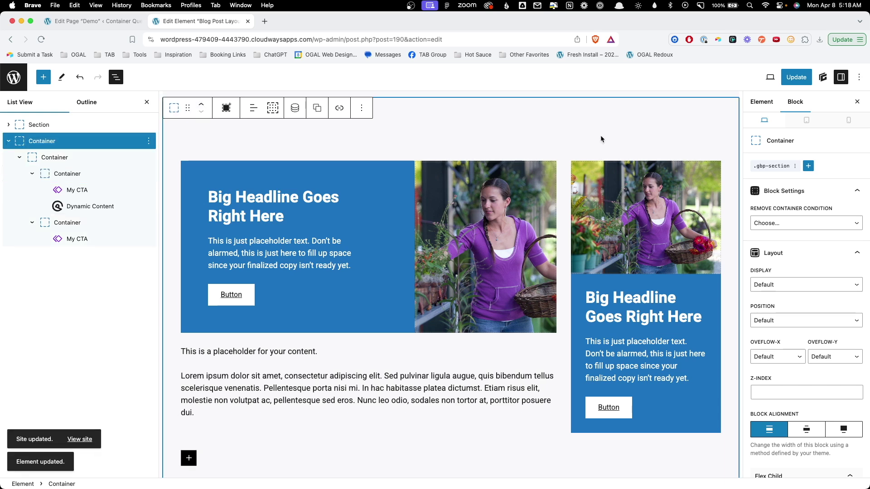
click(502, 218)
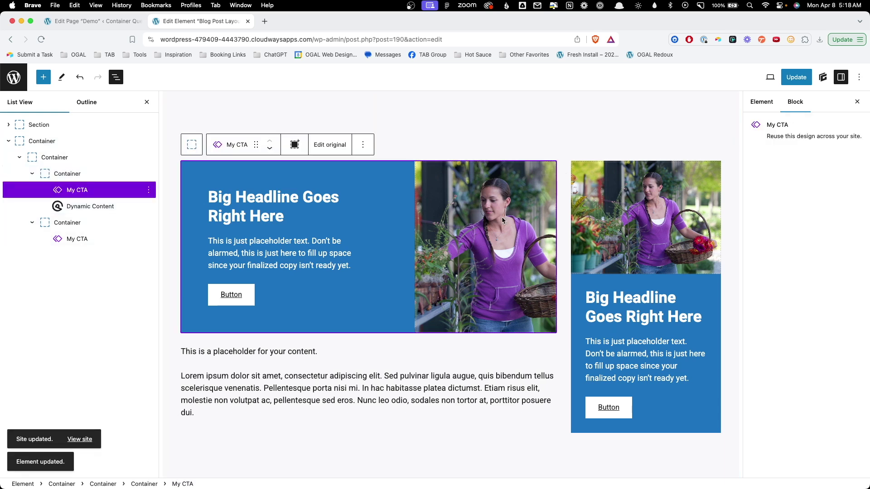
Step: In the original My CTA pattern, delete 'Big ' so the headline reads 'Headline Goes Right Here', then save
click(323, 145)
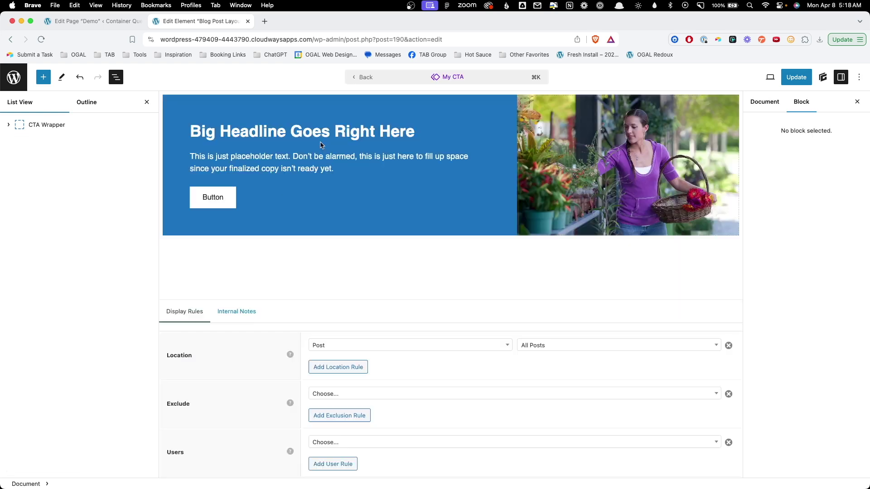
click(256, 132)
drag(217, 131, 189, 133)
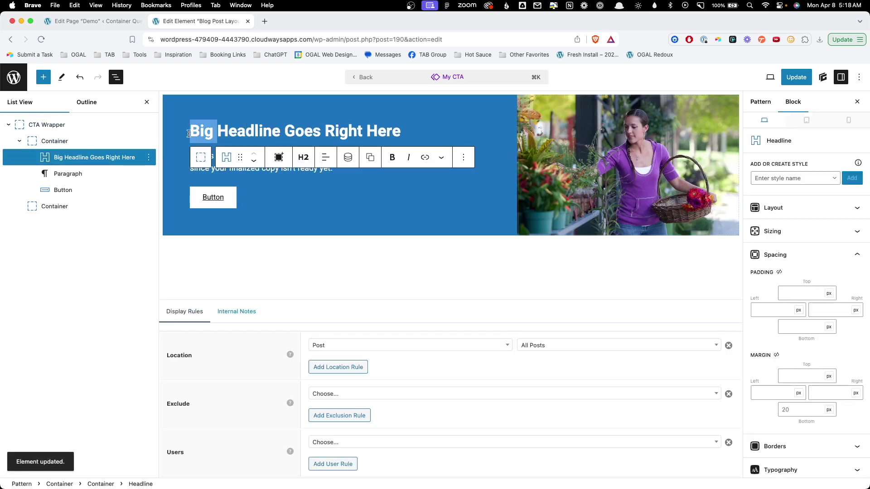
key(BackSpace)
key(super+s)
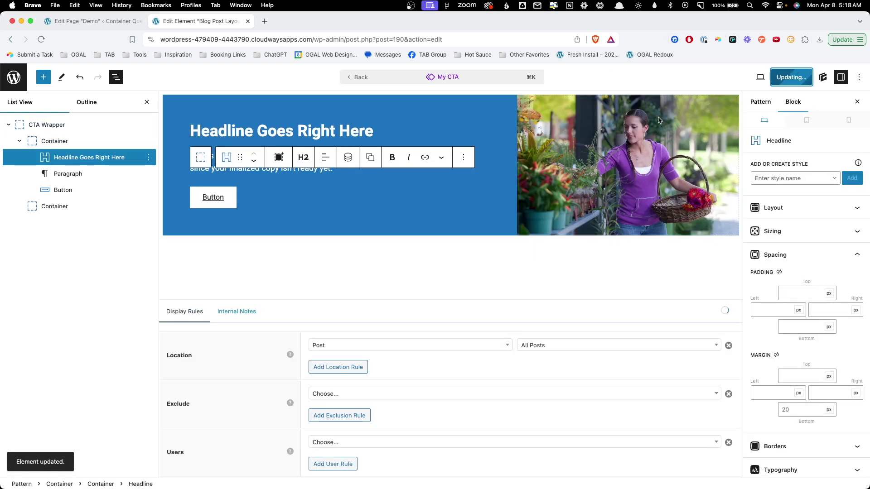
click(363, 77)
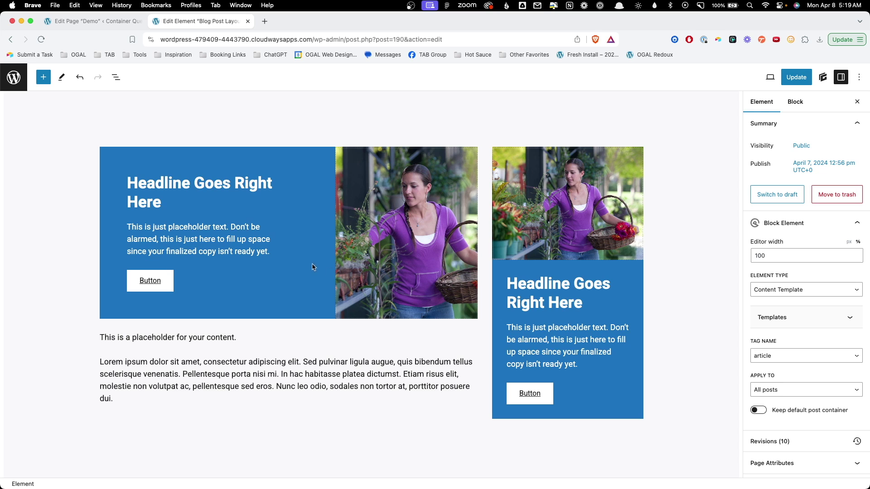
Step: Save the Blog Post Layout element before leaving the editor
click(24, 79)
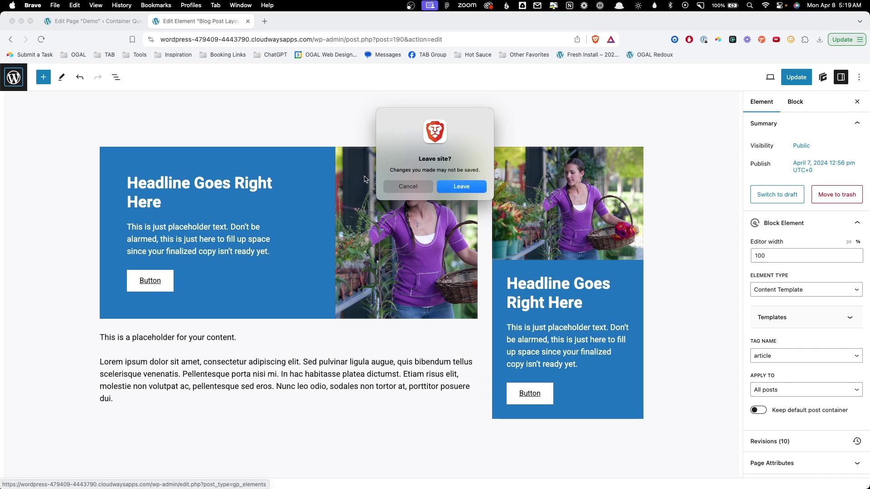
click(430, 186)
click(806, 82)
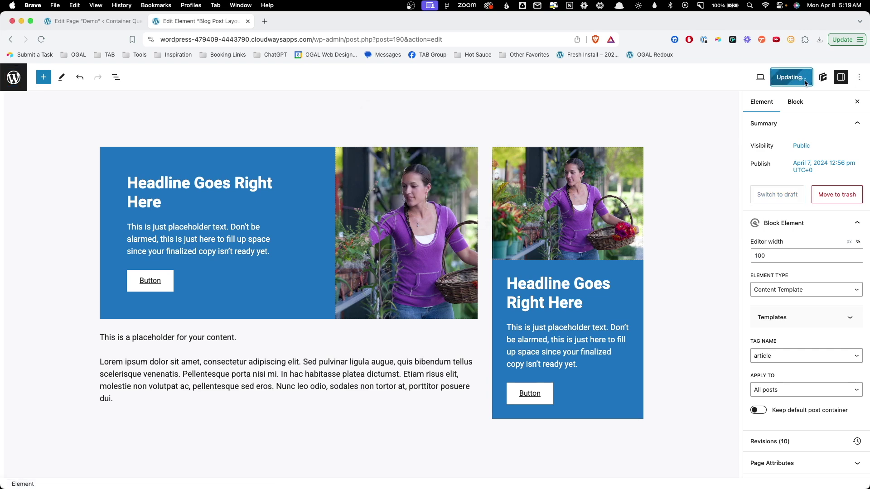
Step: View the first blog post from All Posts on the live site and scroll to the CTAs
click(24, 79)
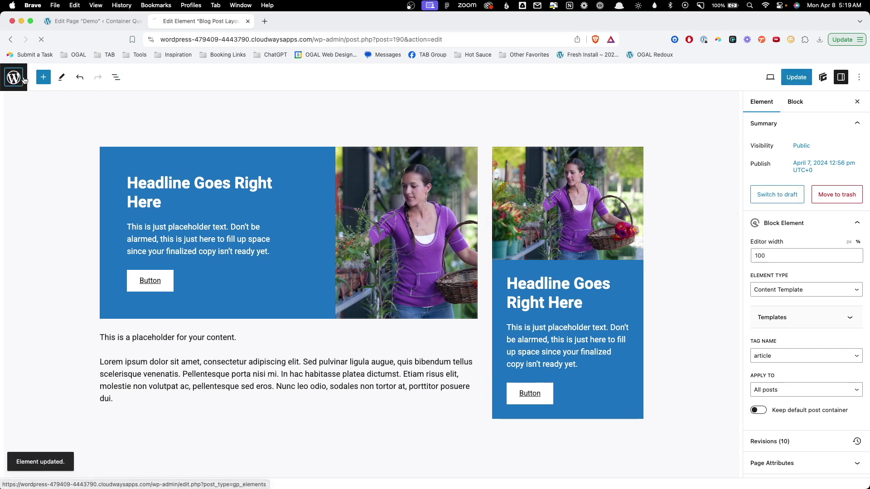
mouse_move(36, 115)
click(103, 113)
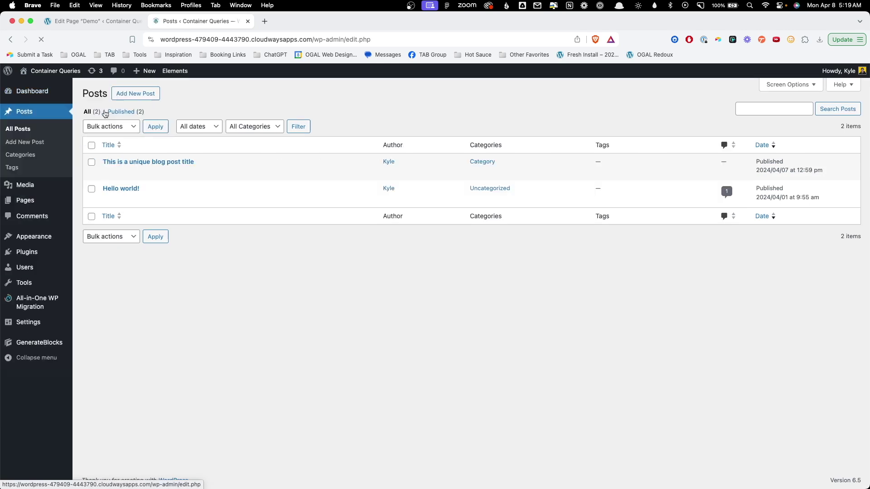
click(179, 175)
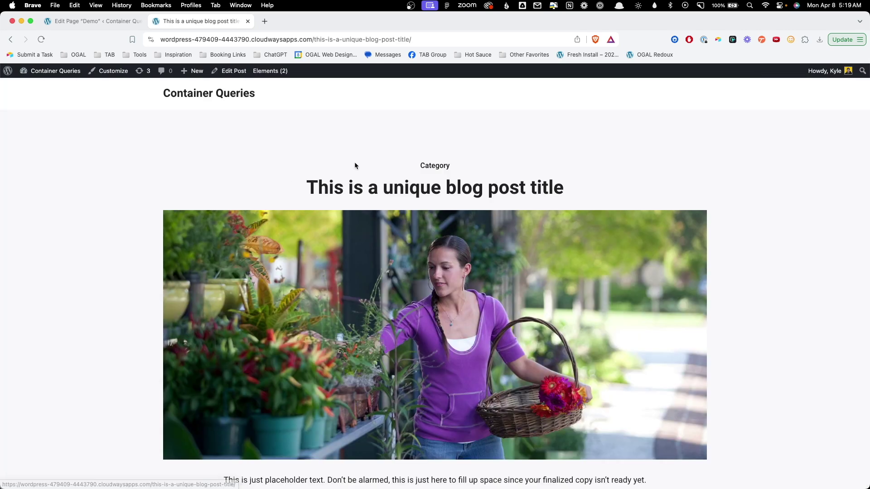
scroll(458, 279, down, 10)
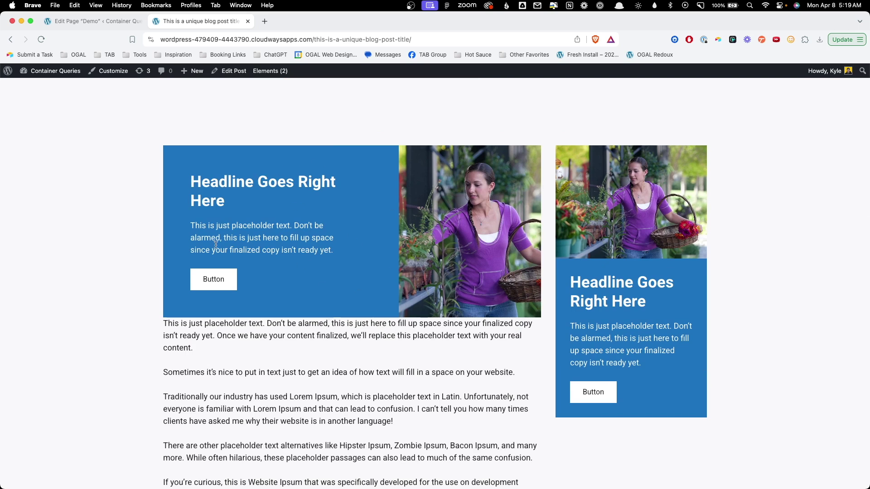
scroll(441, 332, down, 1)
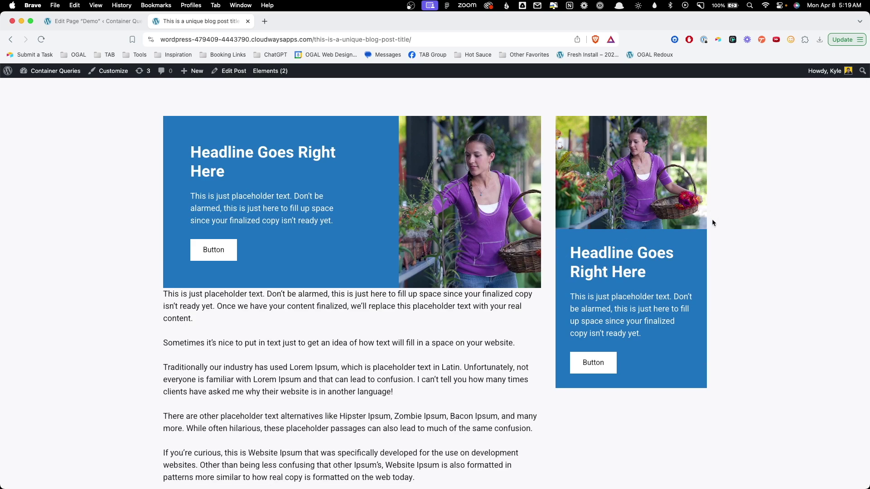
right_click(754, 254)
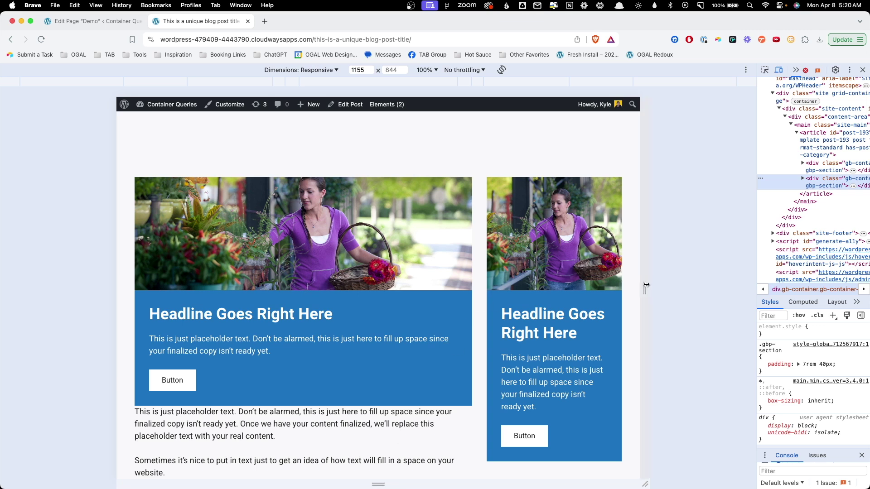
Step: Resize the responsive preview through 1158, 1044 and 999 px widths, ending at 1294 px
drag(646, 285, 647, 285)
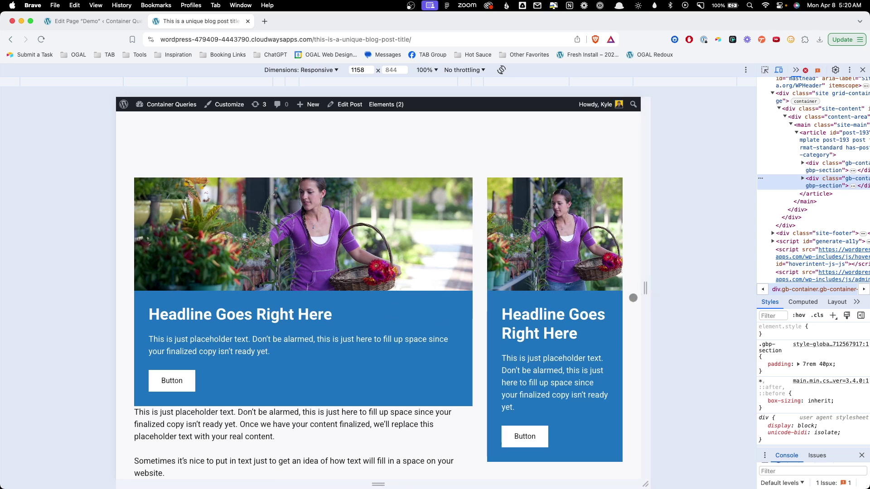
drag(645, 286, 612, 287)
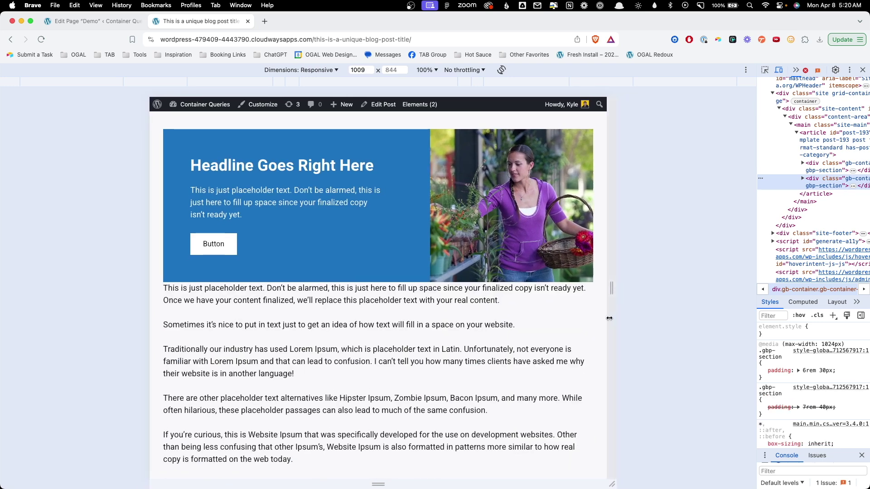
scroll(330, 198, up, 3)
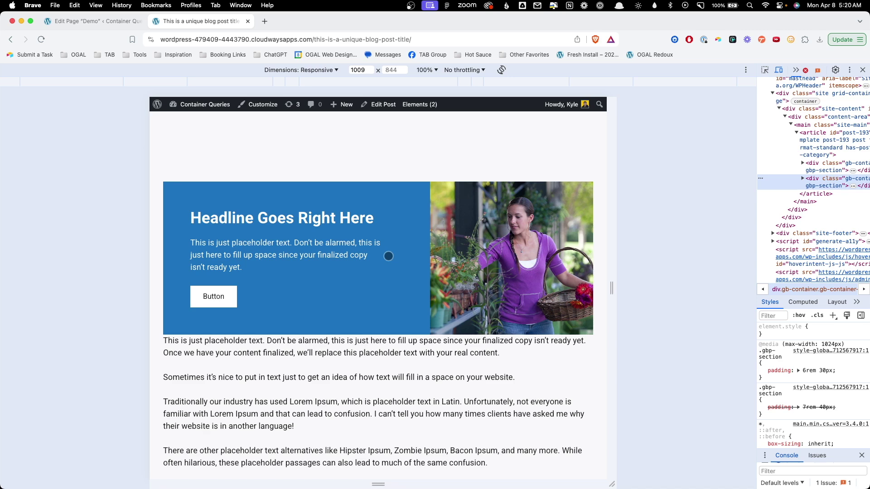
drag(611, 287, 566, 286)
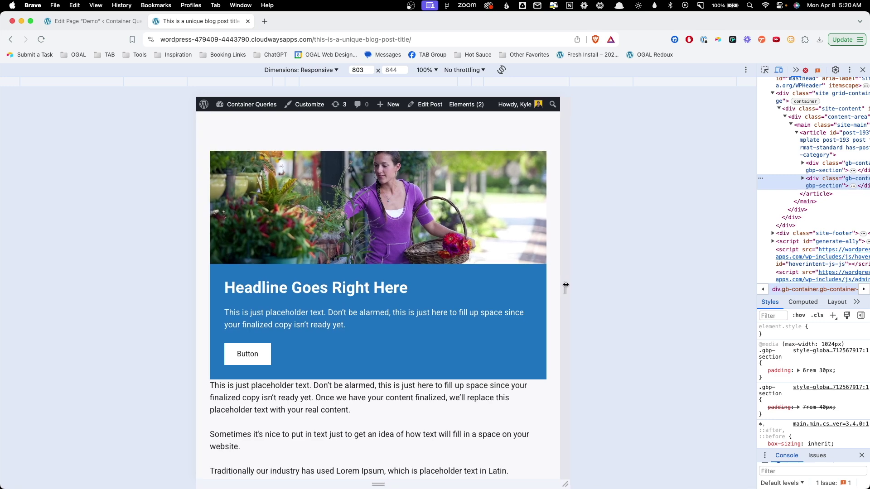
drag(566, 285, 679, 287)
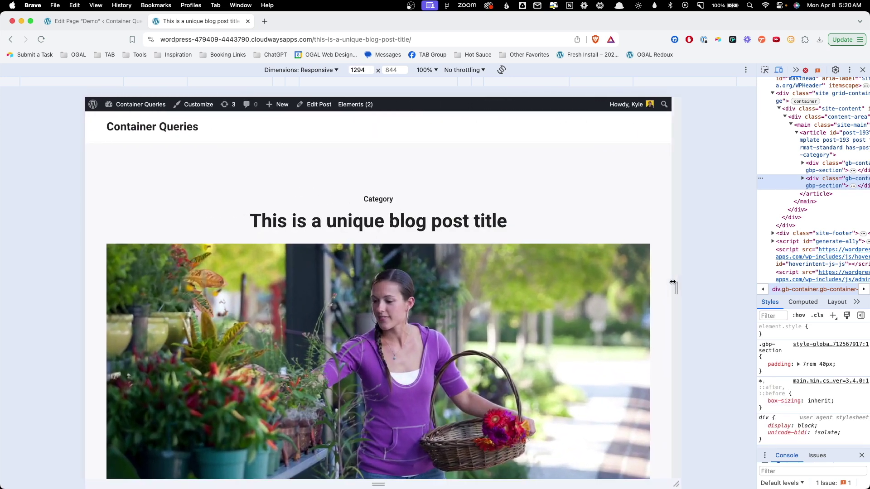